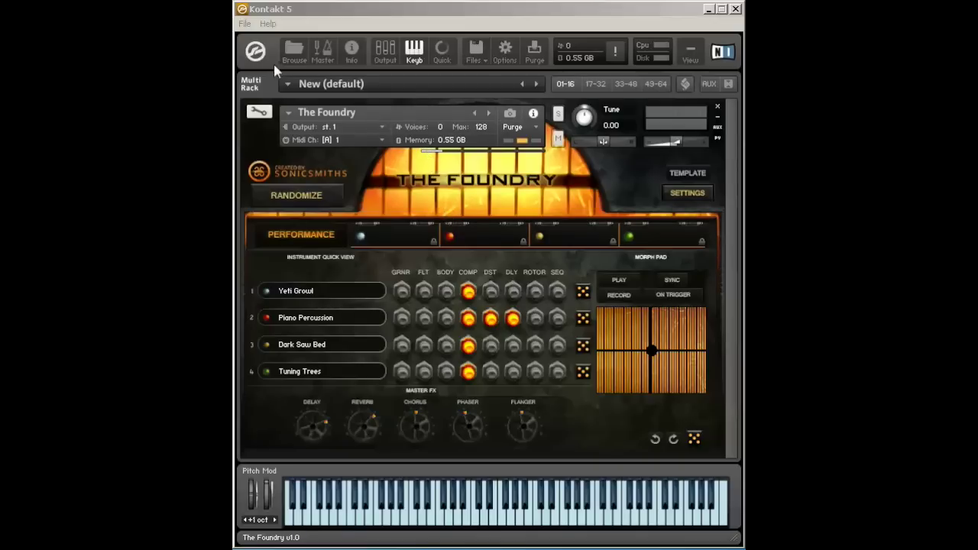
# Check Kontakt's version and credits info, then reveal The Foundry's snapshot controls
pyautogui.click(254, 60)
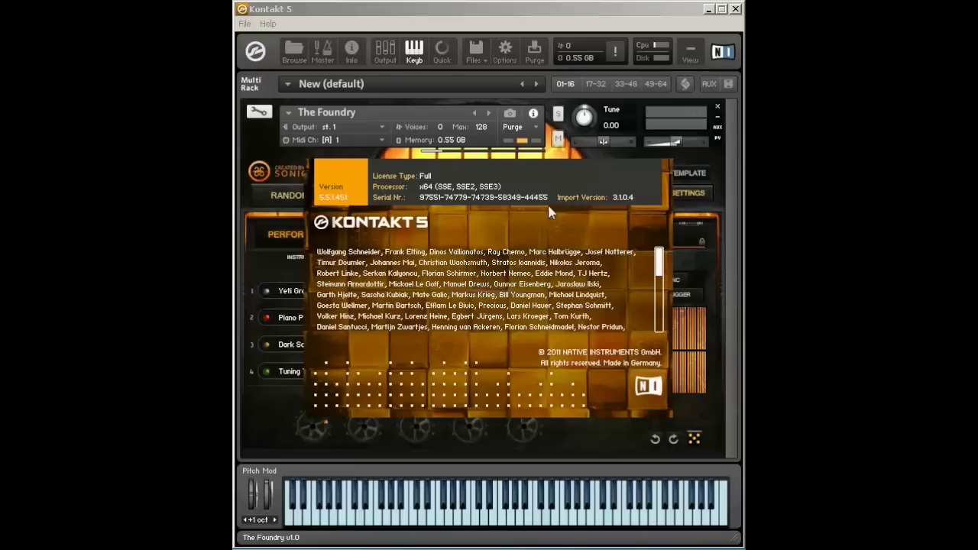
pyautogui.click(564, 267)
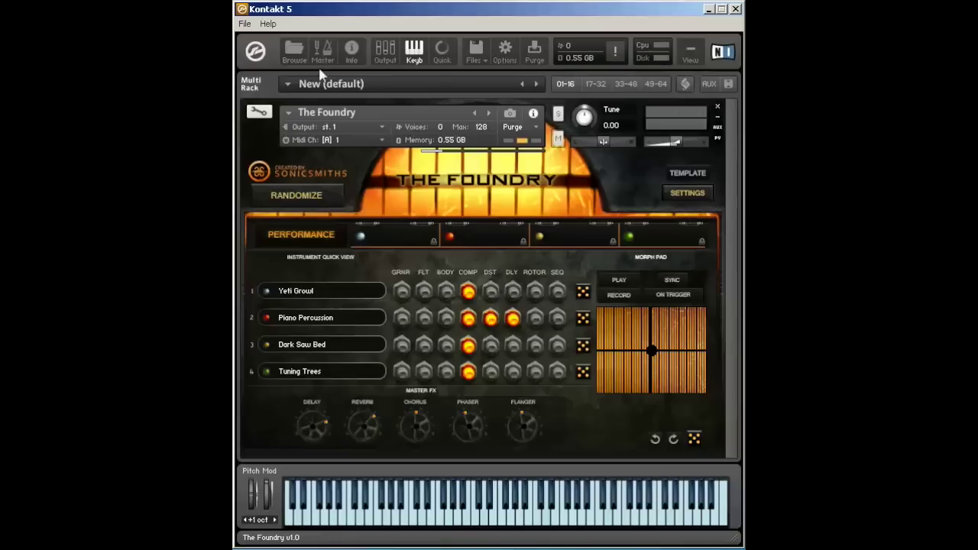
pyautogui.click(510, 115)
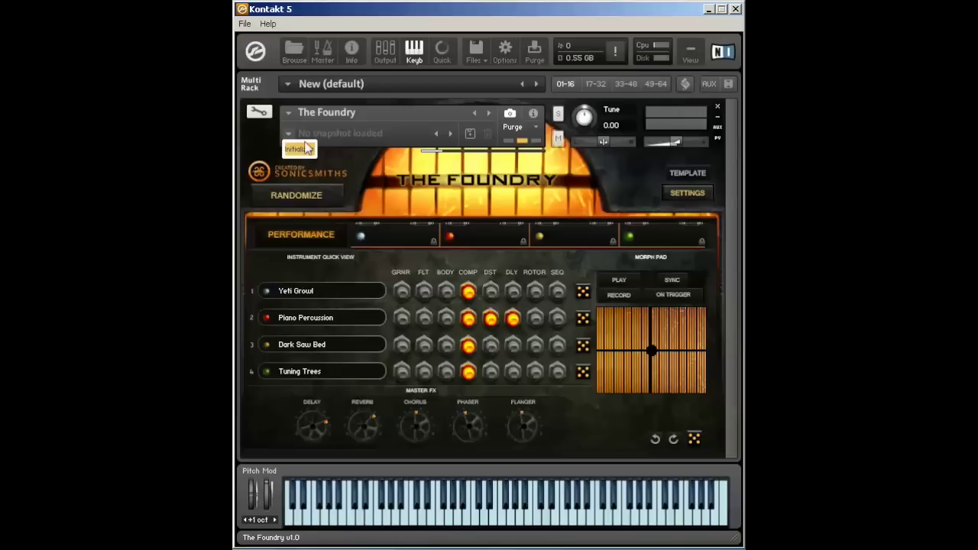
# Save the current settings as a snapshot named 'Initialize'
pyautogui.click(470, 134)
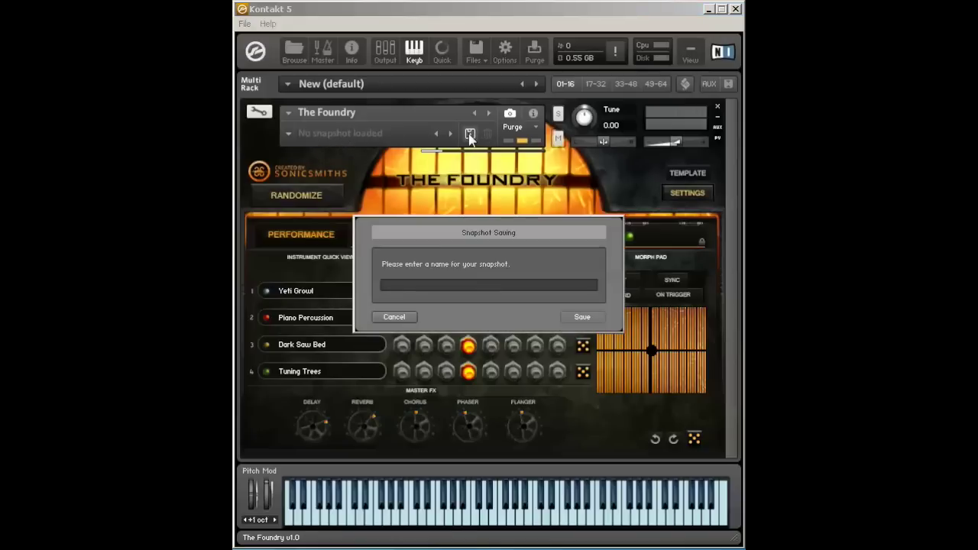
pyautogui.click(422, 289)
pyautogui.write('Initialize')
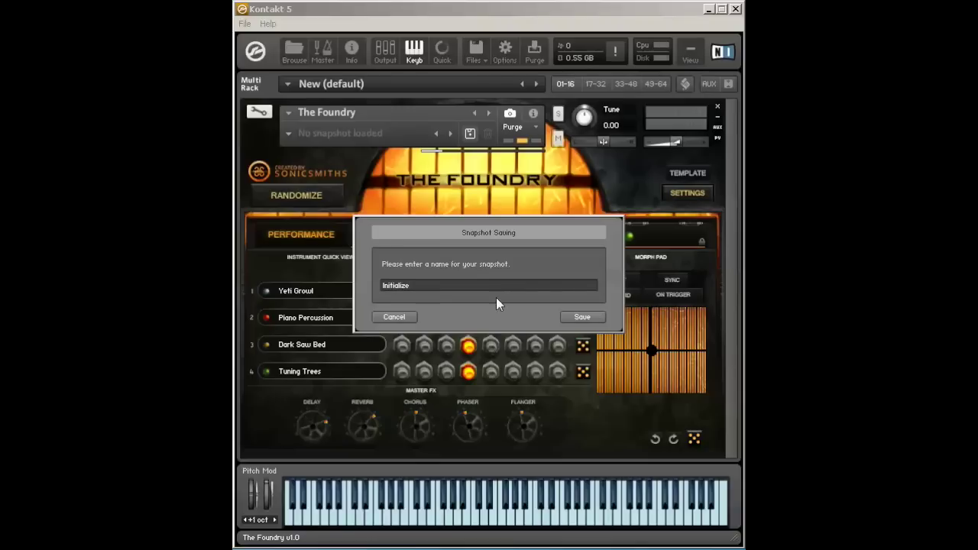
pyautogui.click(582, 316)
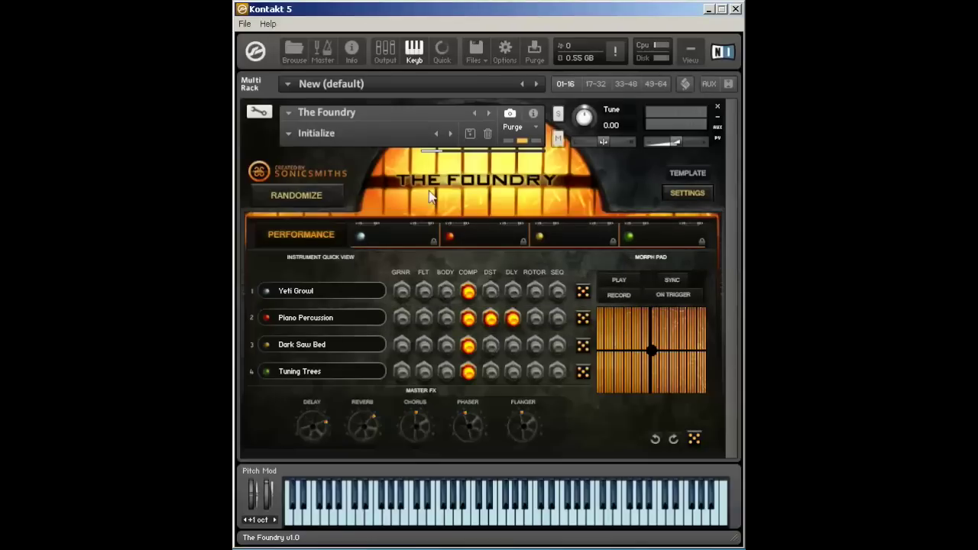
# Save Instrument #1 as 'The Foundry - Initialize' in The Foundry's folder
pyautogui.click(474, 52)
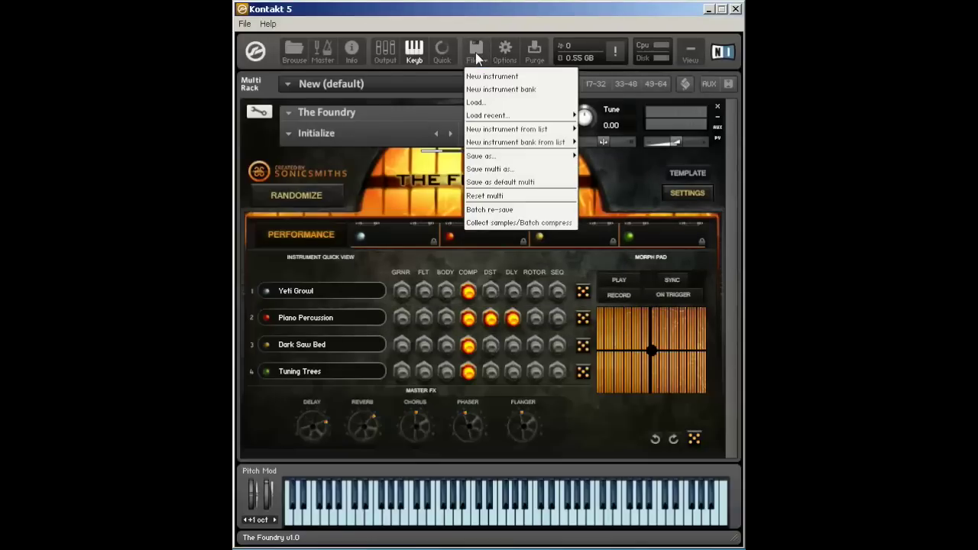
pyautogui.moveTo(535, 156)
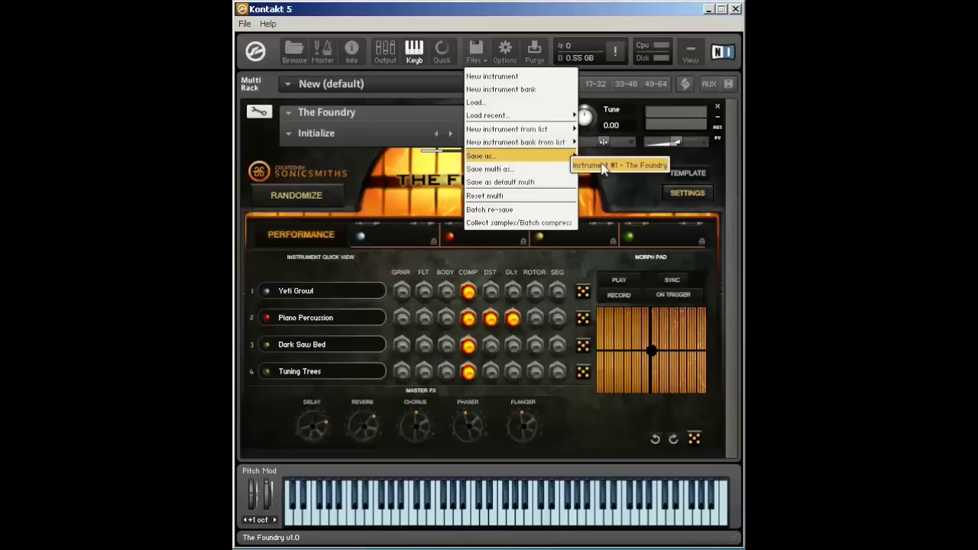
pyautogui.click(603, 168)
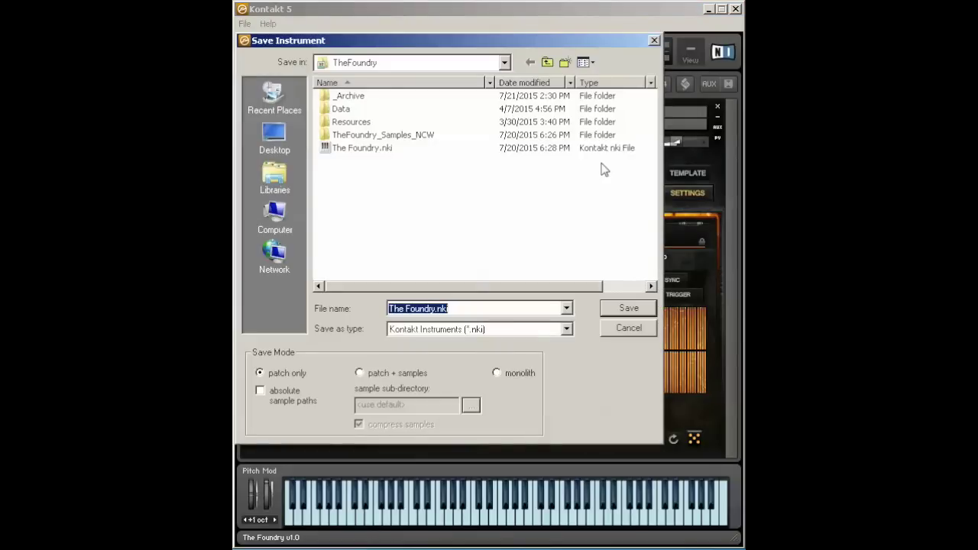
pyautogui.press('Right')
pyautogui.write('- Initializ')
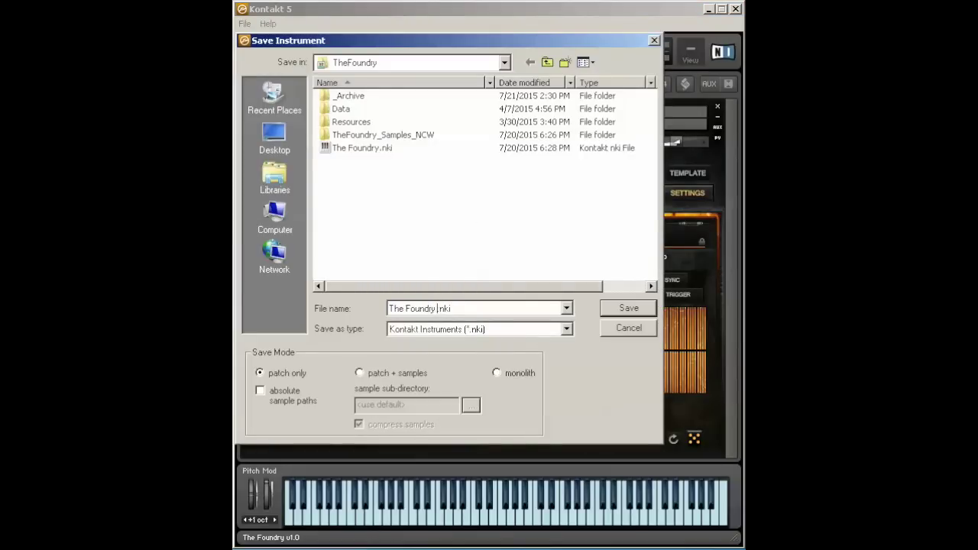
pyautogui.write('e')
pyautogui.click(614, 332)
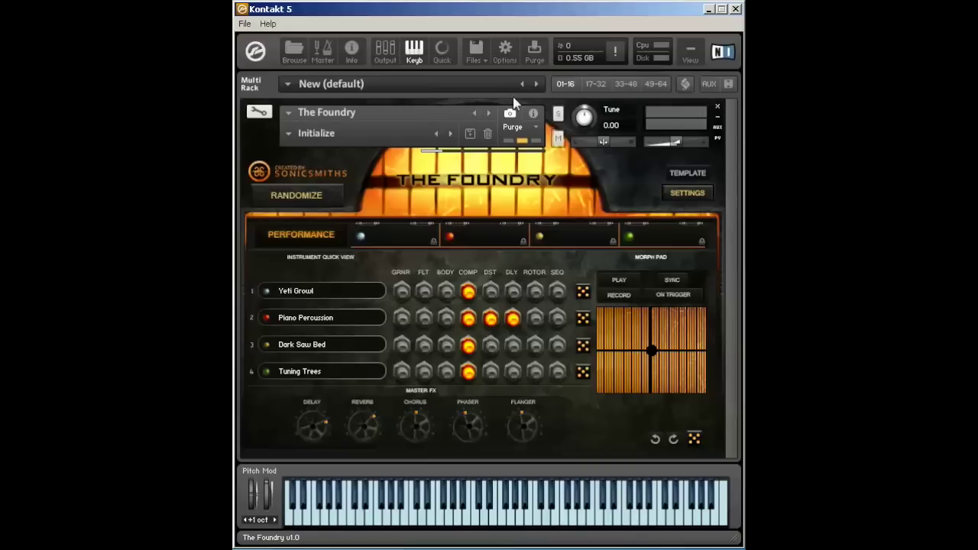
# Restore the output and memory info and open the adjective randomizer
pyautogui.click(533, 113)
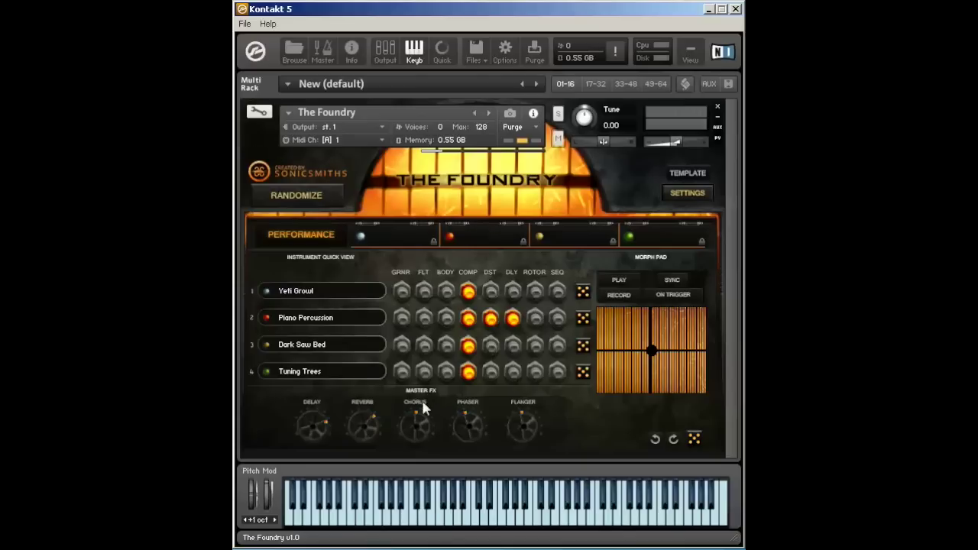
pyautogui.click(301, 192)
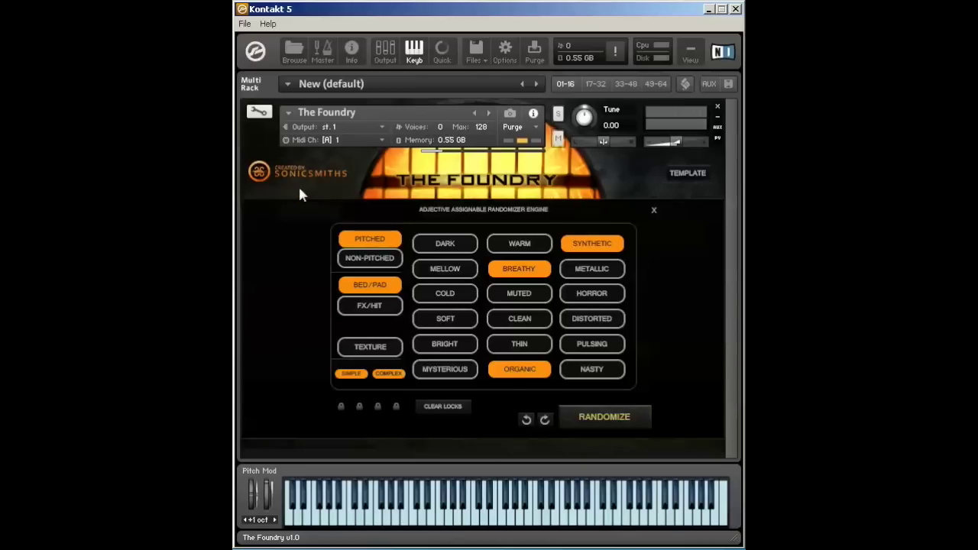
pyautogui.click(654, 210)
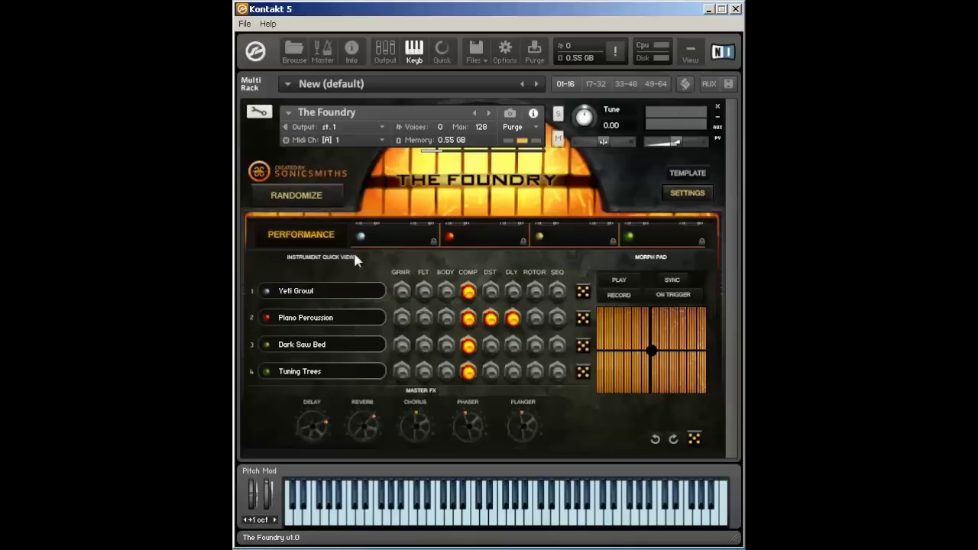
pyautogui.click(283, 200)
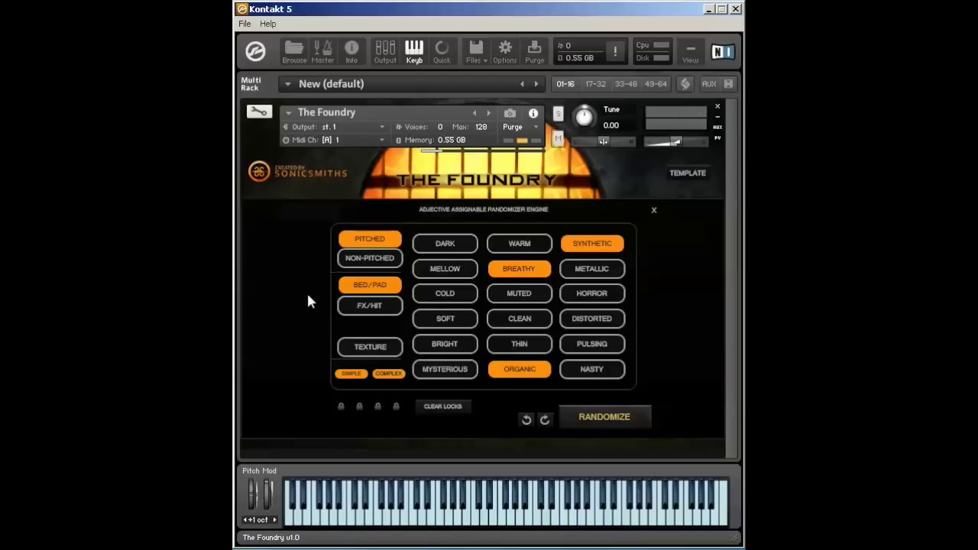
# Drop Synthetic, select Cold, Breathy and Texture, then randomize a patch
pyautogui.click(590, 243)
pyautogui.click(447, 243)
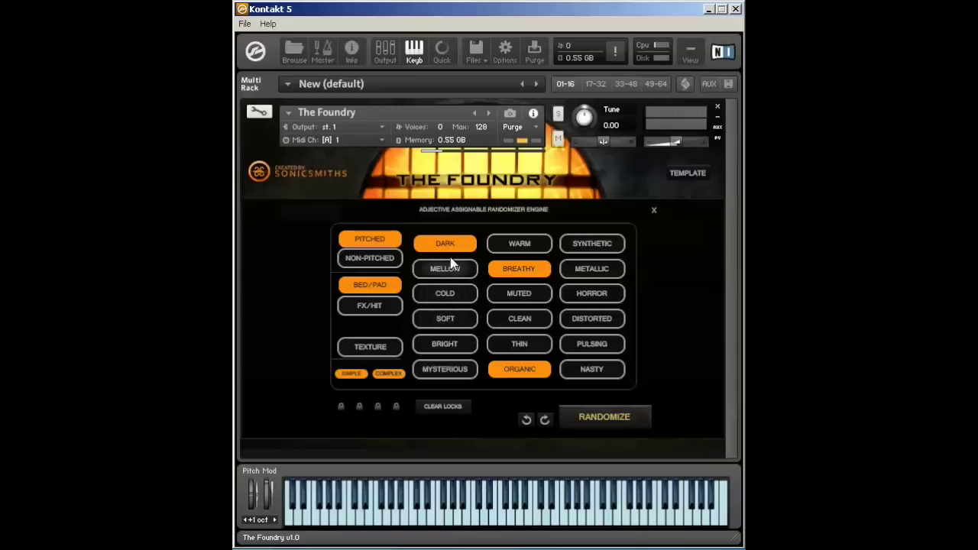
pyautogui.click(504, 268)
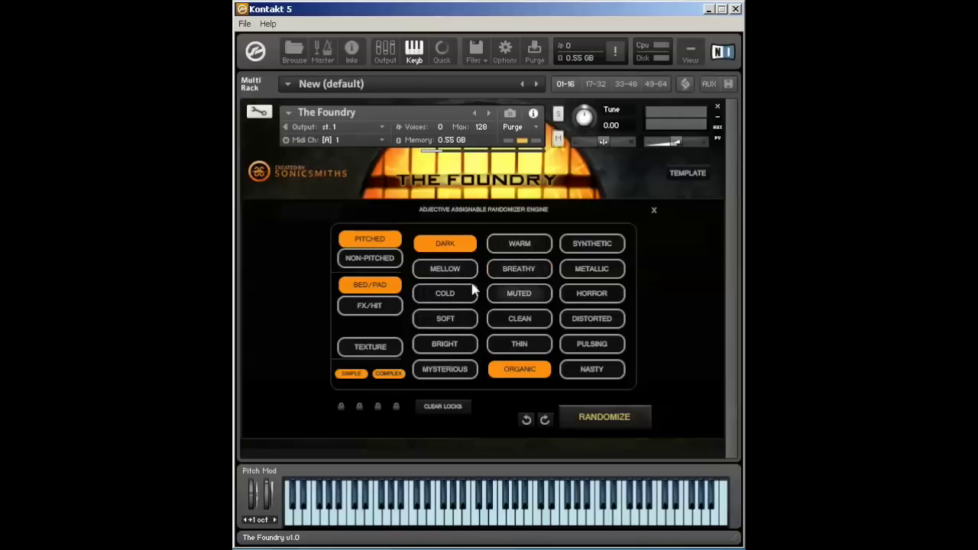
pyautogui.click(443, 248)
pyautogui.click(444, 294)
pyautogui.click(519, 269)
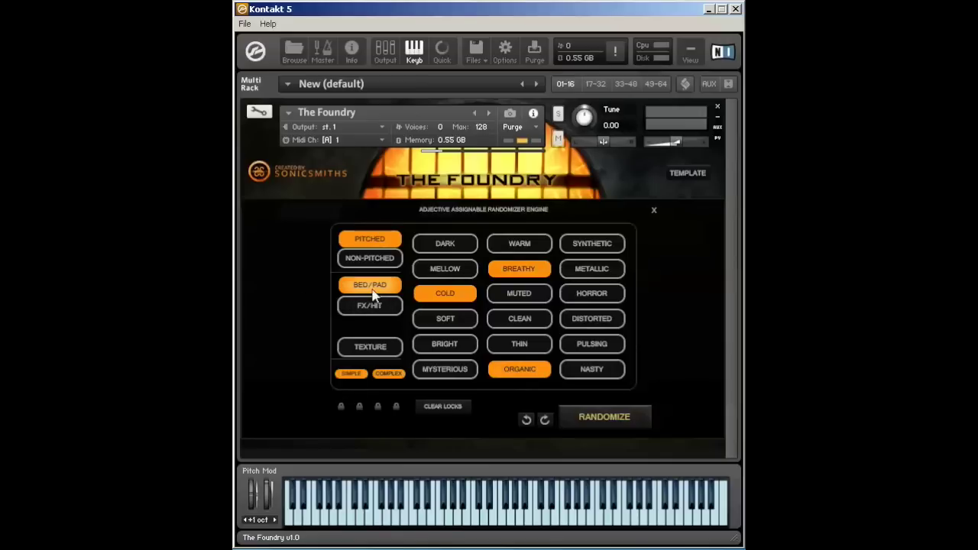
pyautogui.click(366, 349)
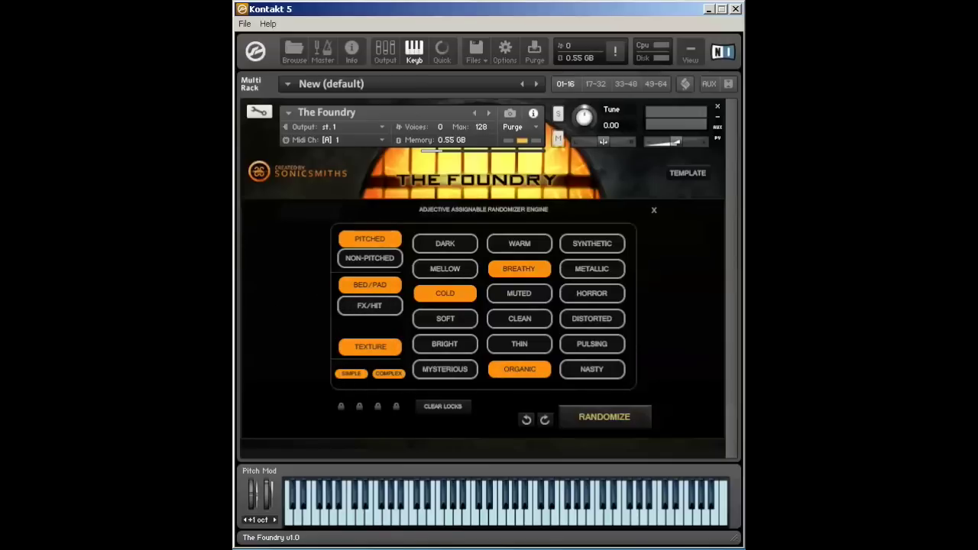
pyautogui.click(630, 419)
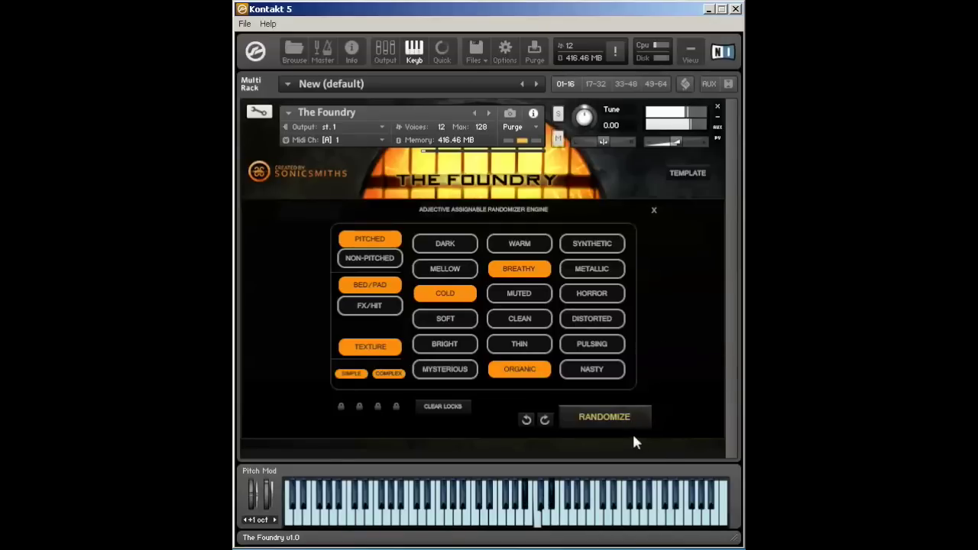
# Randomize The Foundry patch again from the chosen adjectives
pyautogui.click(606, 419)
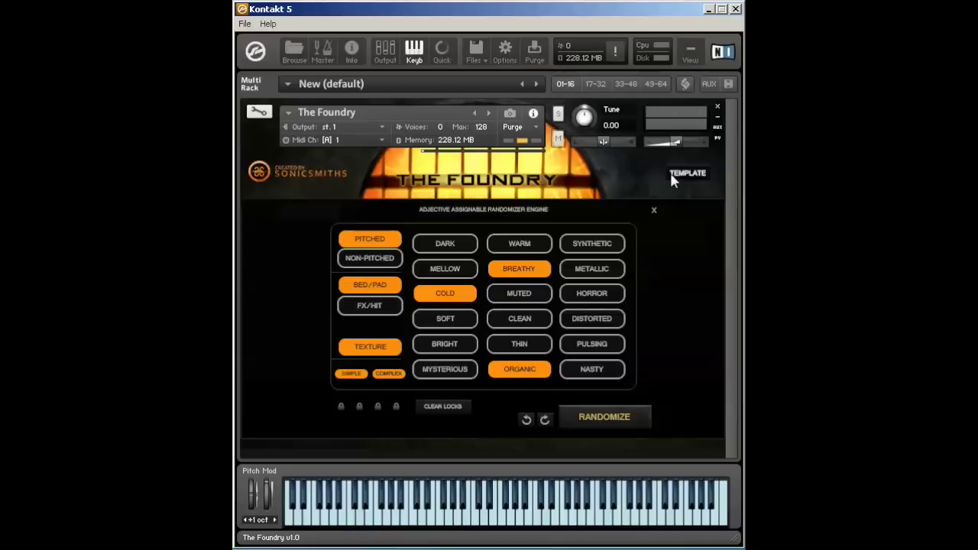
pyautogui.click(670, 172)
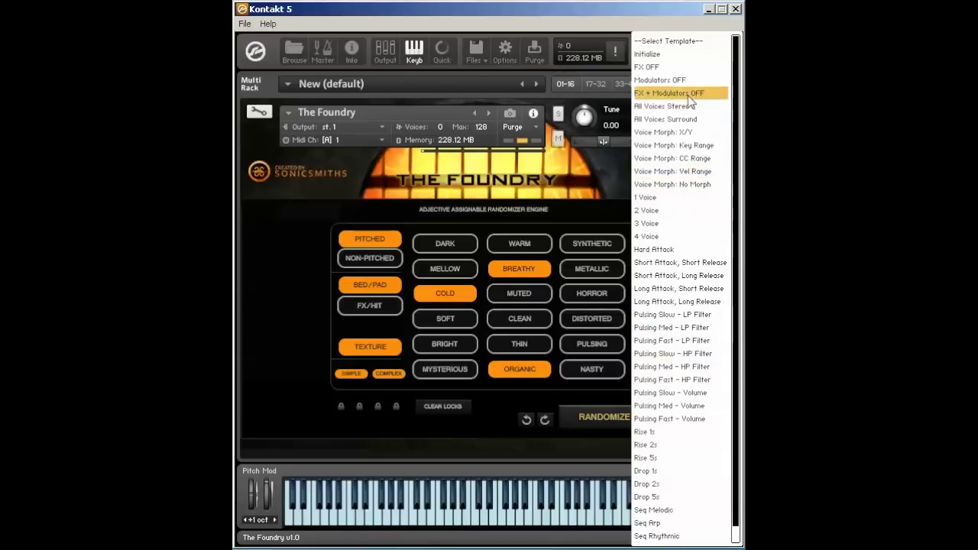
# Try a Pulsing Fast template, then apply Pulsing Slow - LP Filter and close the randomizer
pyautogui.scroll(-1, 679, 402)
pyautogui.scroll(1, 679, 403)
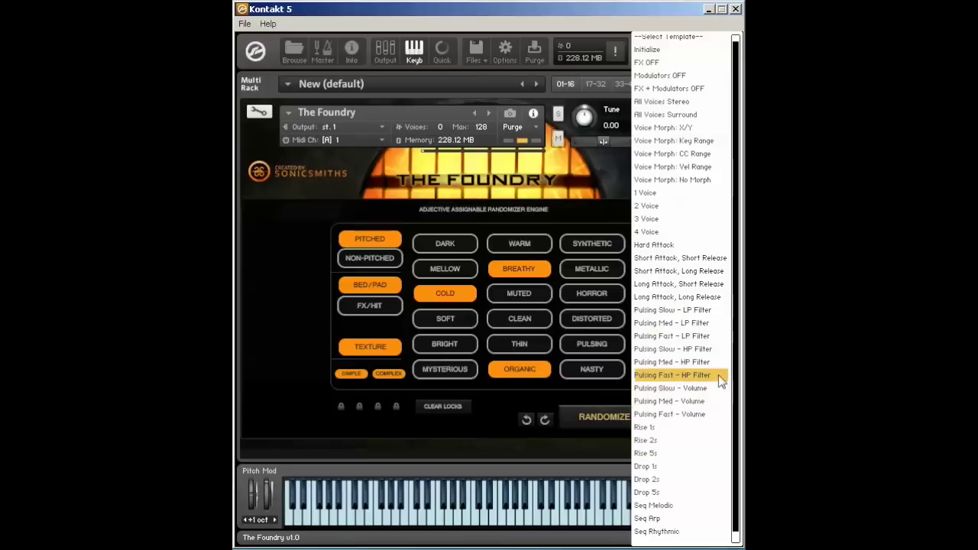
pyautogui.click(698, 415)
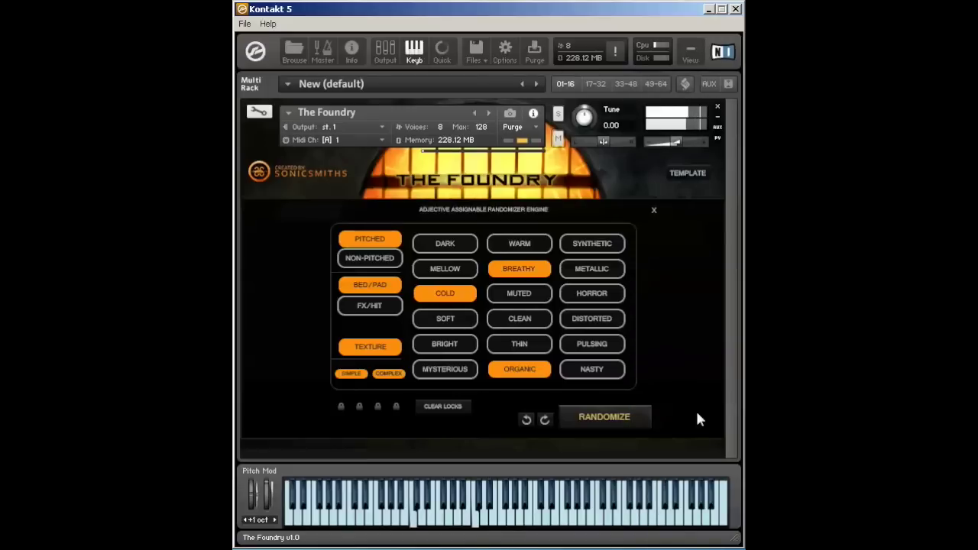
pyautogui.click(699, 173)
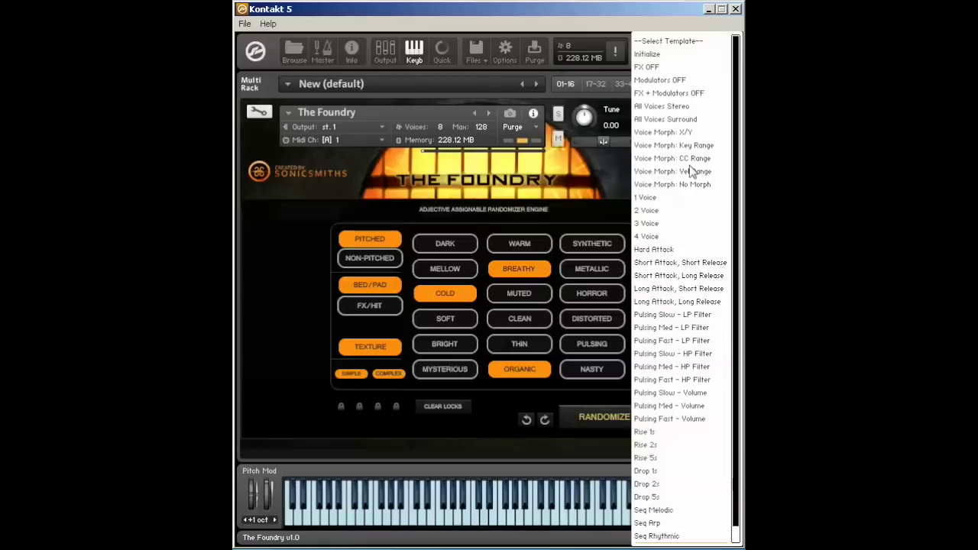
pyautogui.click(698, 313)
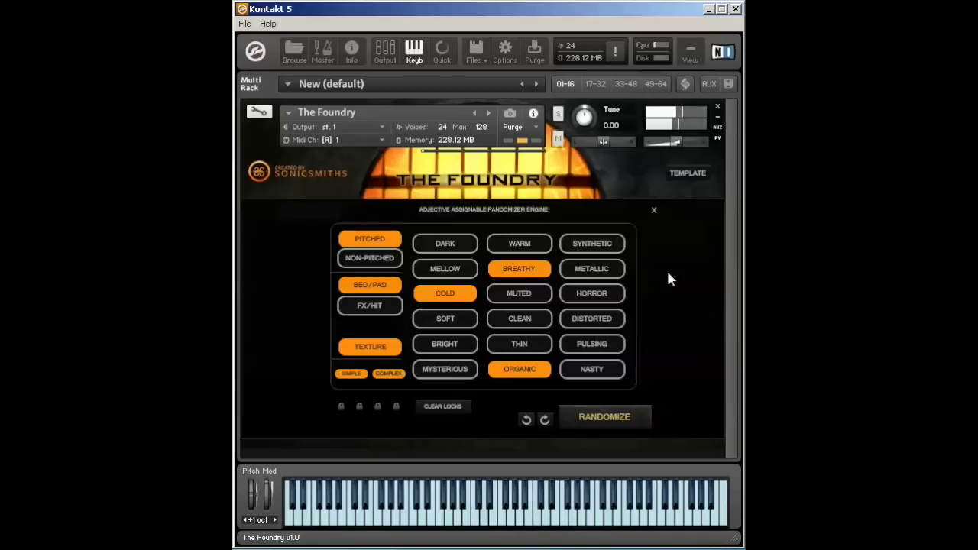
pyautogui.click(653, 208)
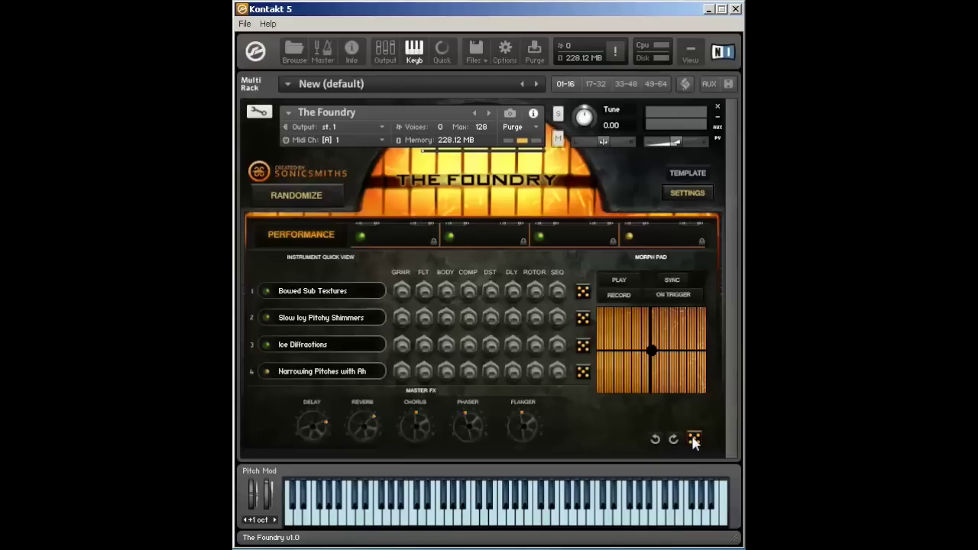
# Add Cold to the randomizer adjectives and close the randomizer panel
pyautogui.click(298, 195)
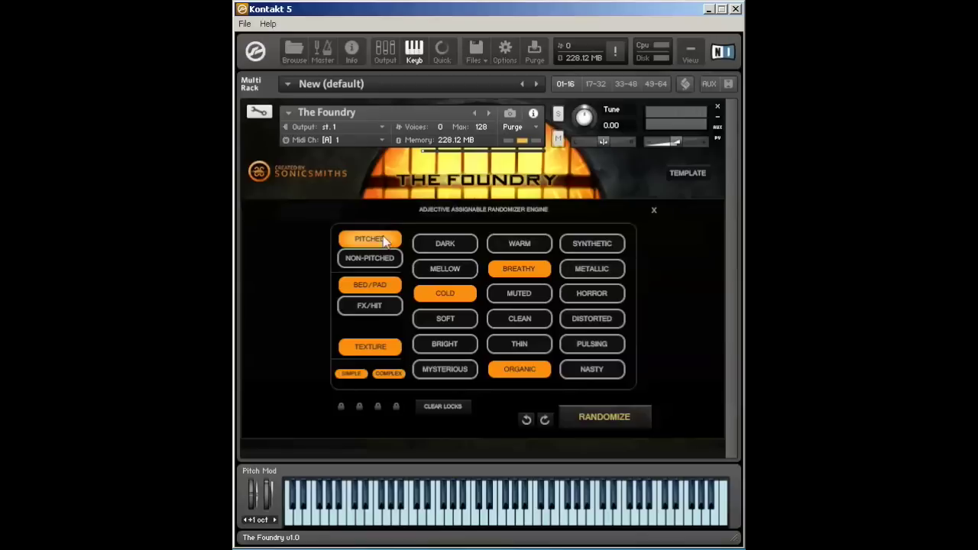
pyautogui.click(461, 304)
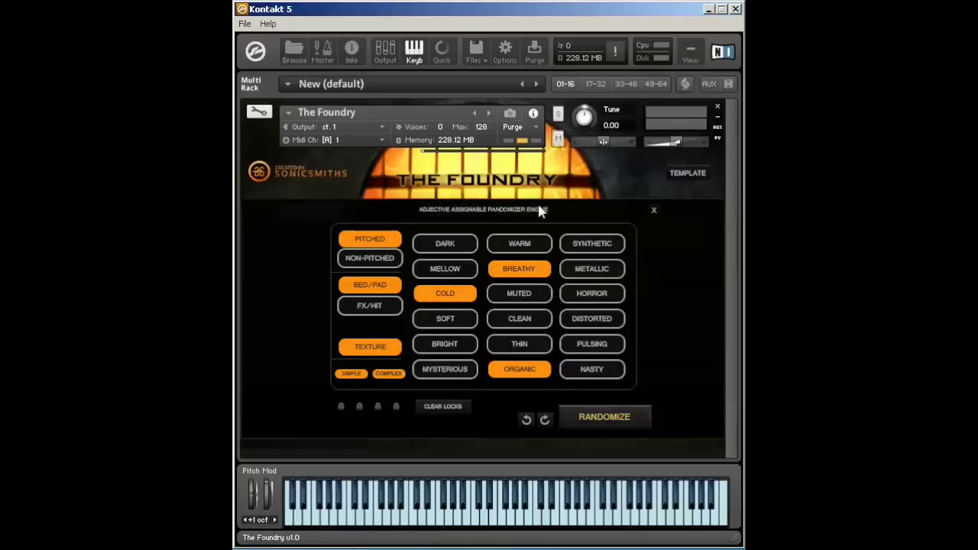
pyautogui.click(653, 209)
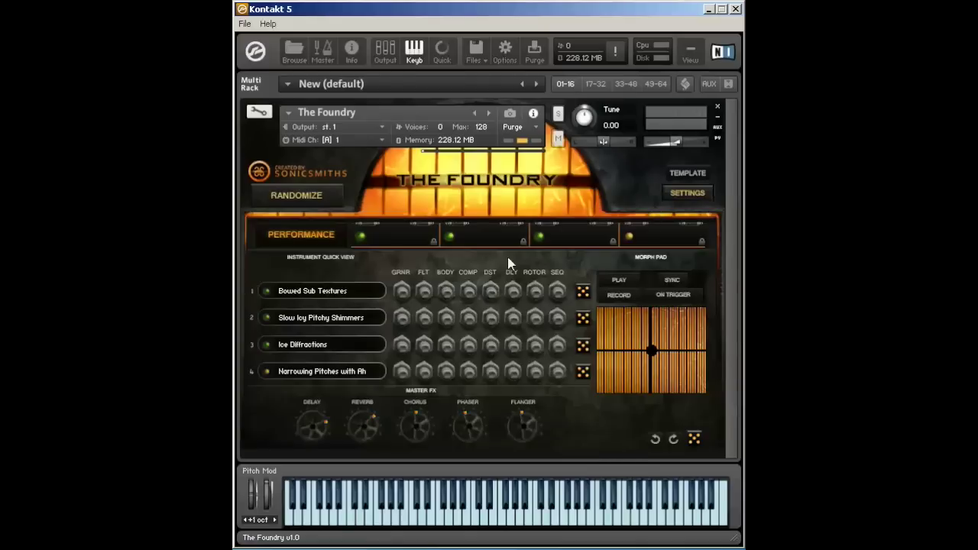
pyautogui.click(308, 193)
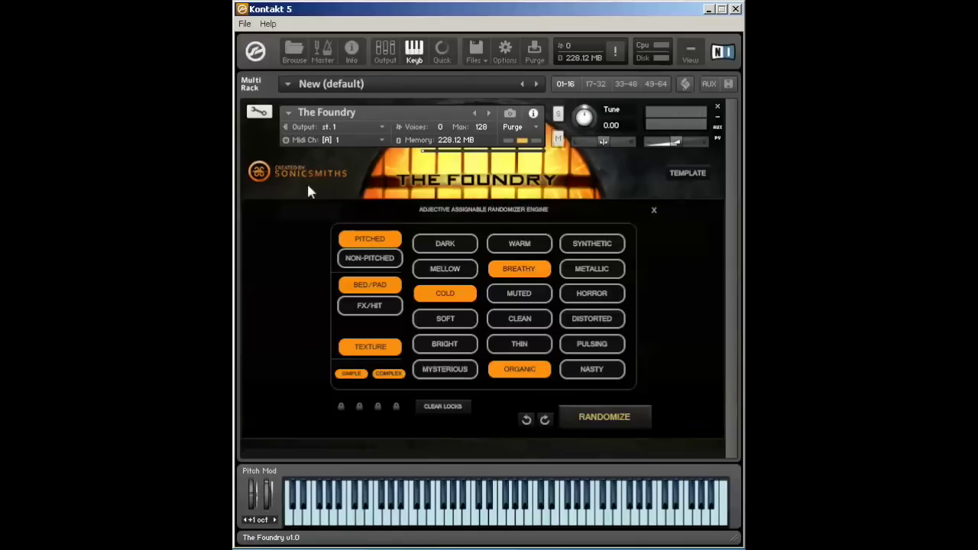
pyautogui.click(653, 210)
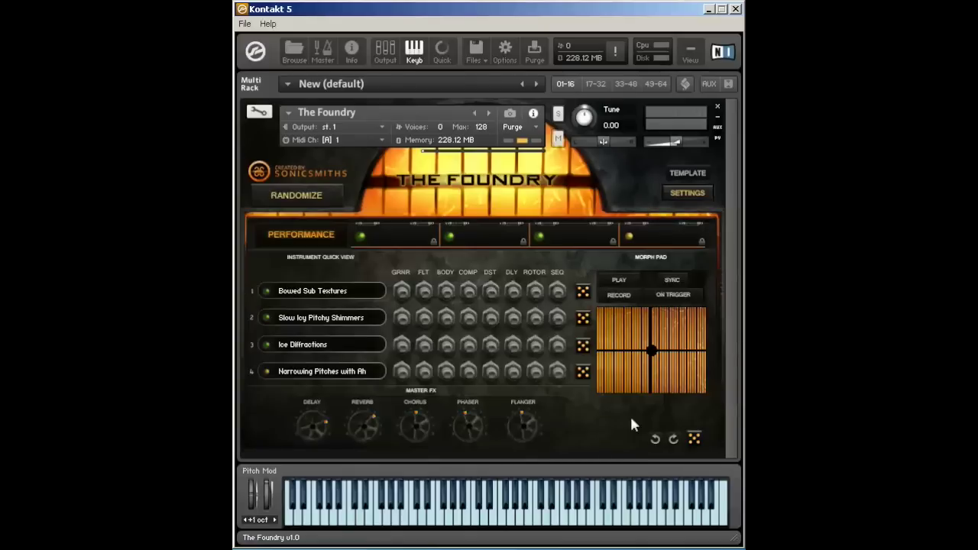
# Re-roll the slots until they hold Hollow Ice Chimes, Human Whistle, Slow Breathy Didge, Forest Call
pyautogui.click(695, 439)
pyautogui.click(695, 439)
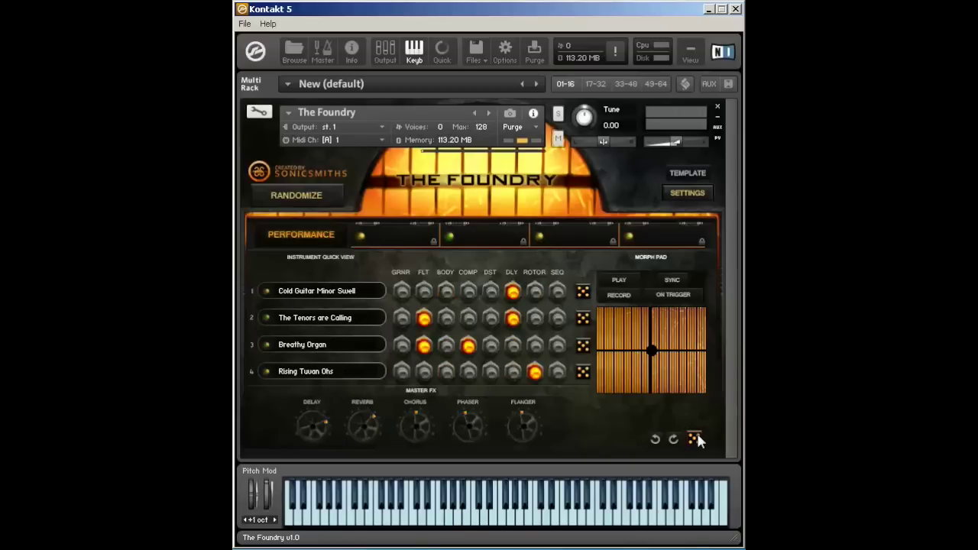
pyautogui.click(694, 438)
pyautogui.click(695, 439)
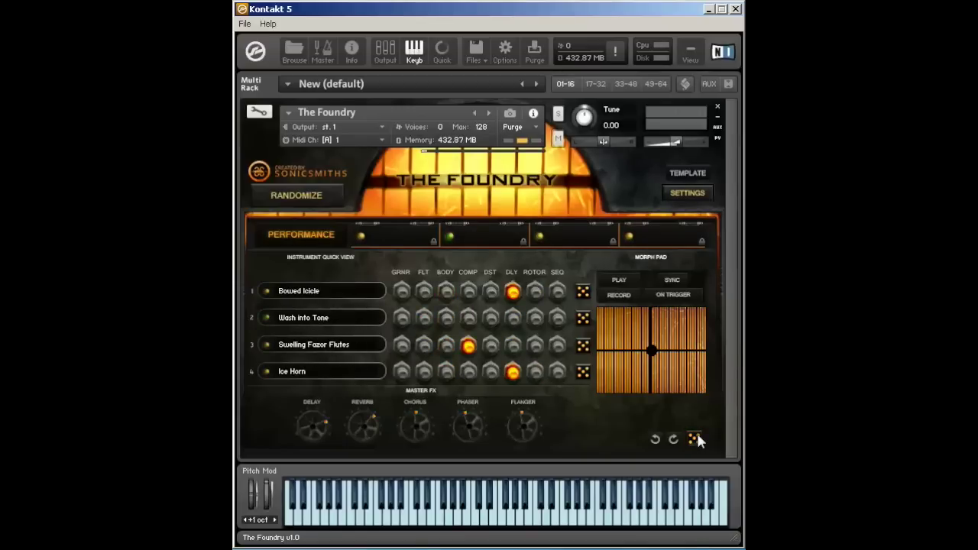
pyautogui.click(695, 439)
pyautogui.click(694, 439)
pyautogui.click(694, 439)
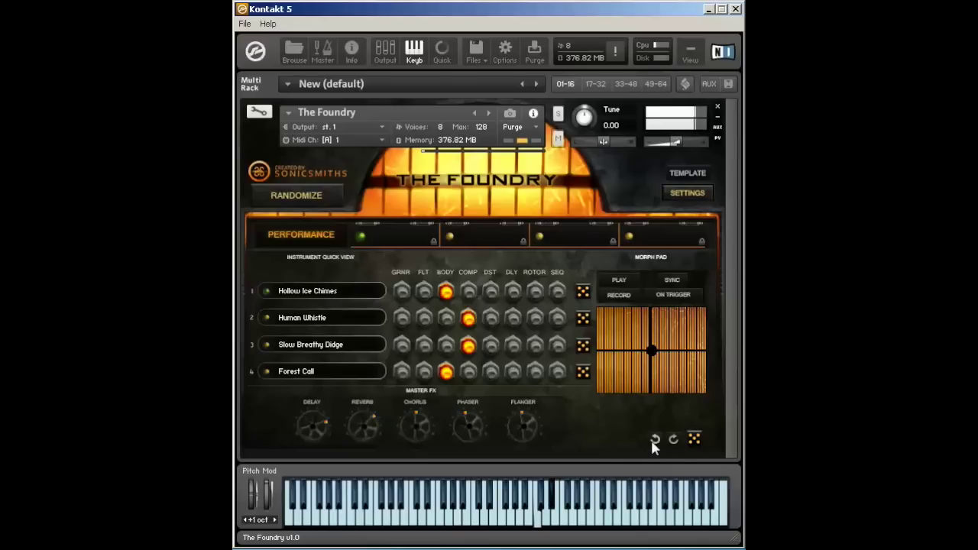
# Step back through the randomize history to the Golden Suspended Choir patch
pyautogui.click(655, 440)
pyautogui.click(655, 441)
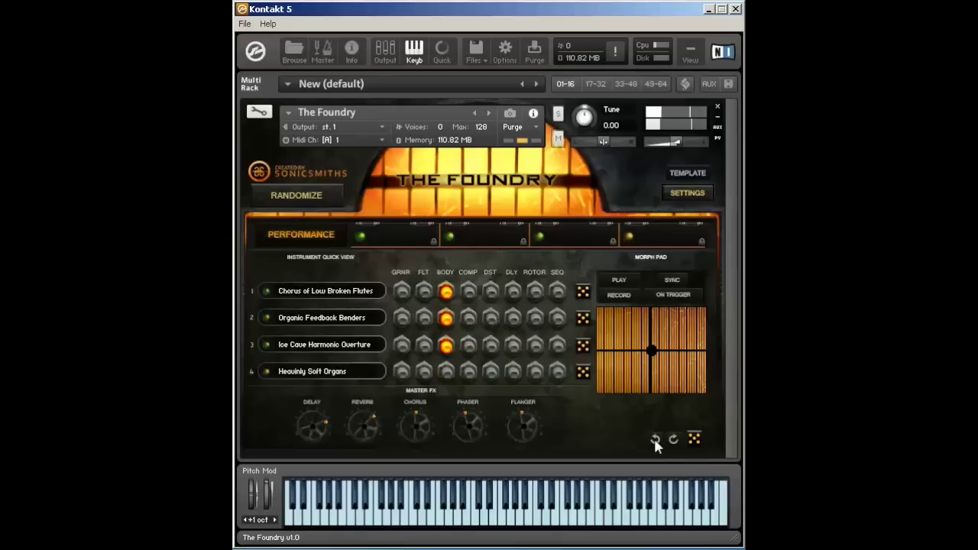
pyautogui.click(655, 440)
pyautogui.click(655, 440)
pyautogui.click(655, 440)
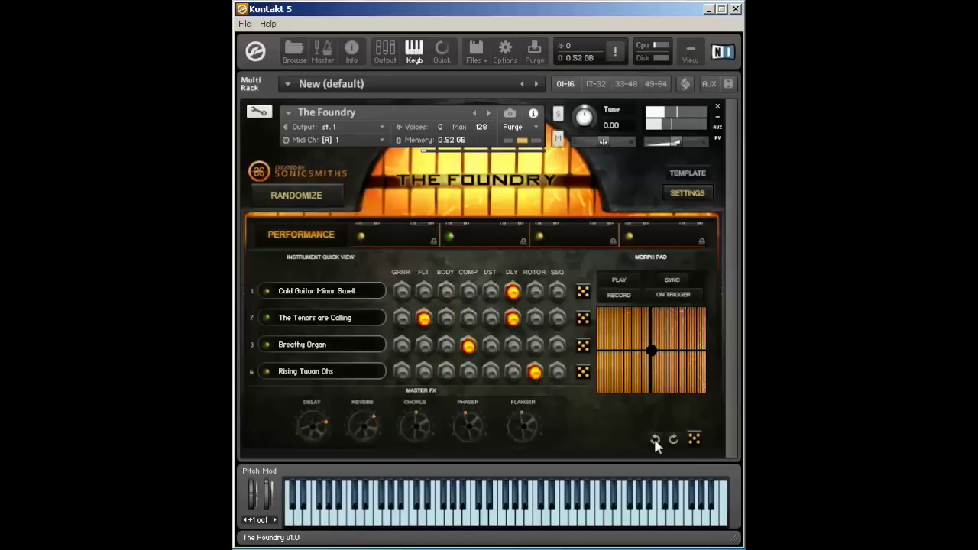
pyautogui.click(655, 440)
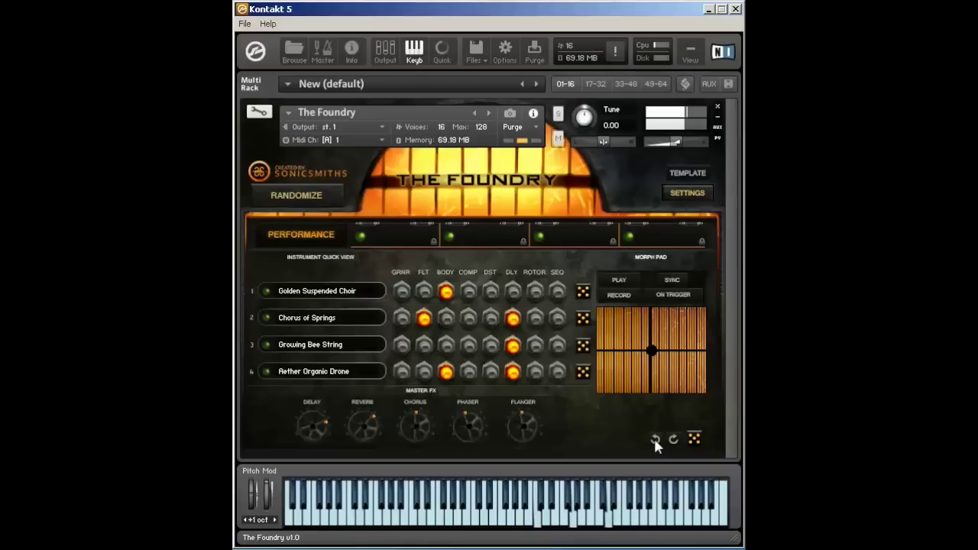
pyautogui.click(655, 441)
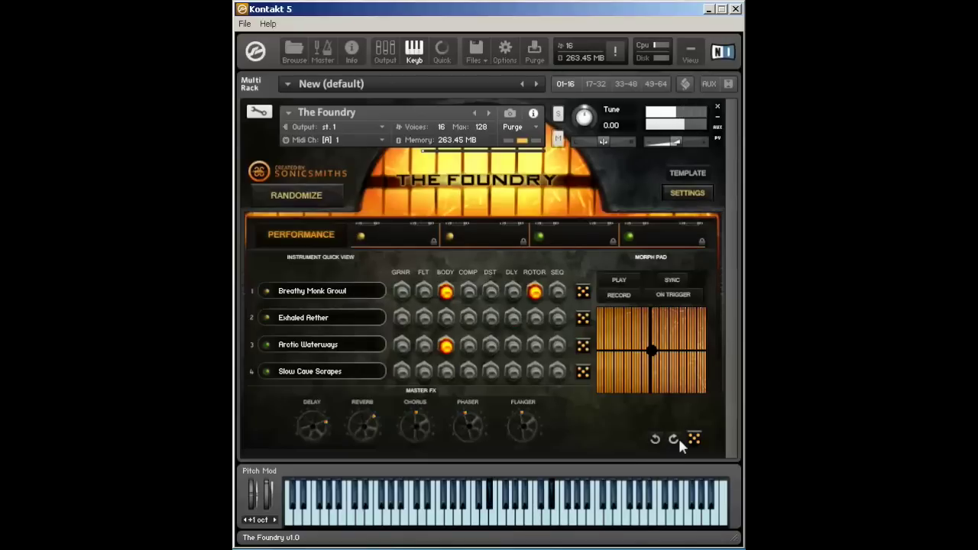
pyautogui.click(673, 439)
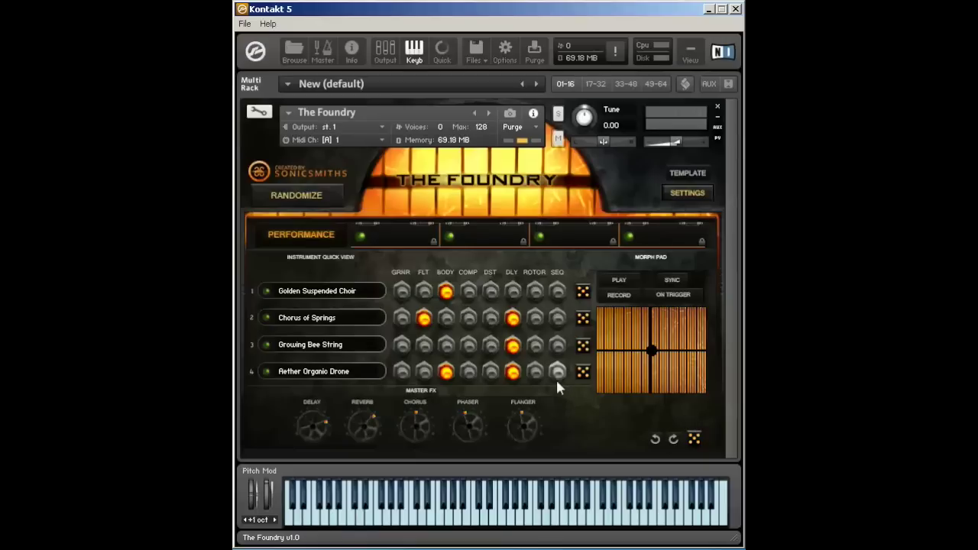
# Re-roll all four slots twice, then revert to the Golden Suspended Choir patch
pyautogui.click(694, 435)
pyautogui.click(694, 436)
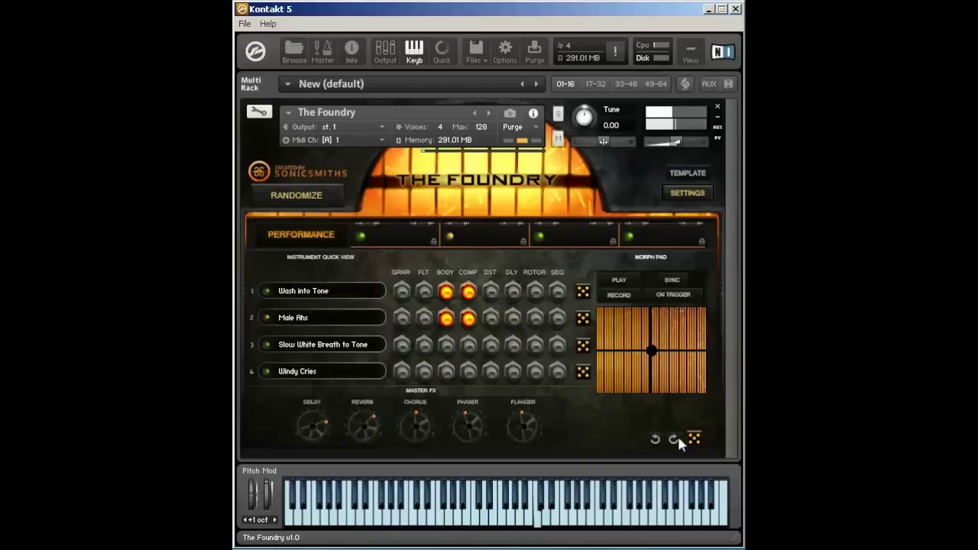
pyautogui.click(655, 440)
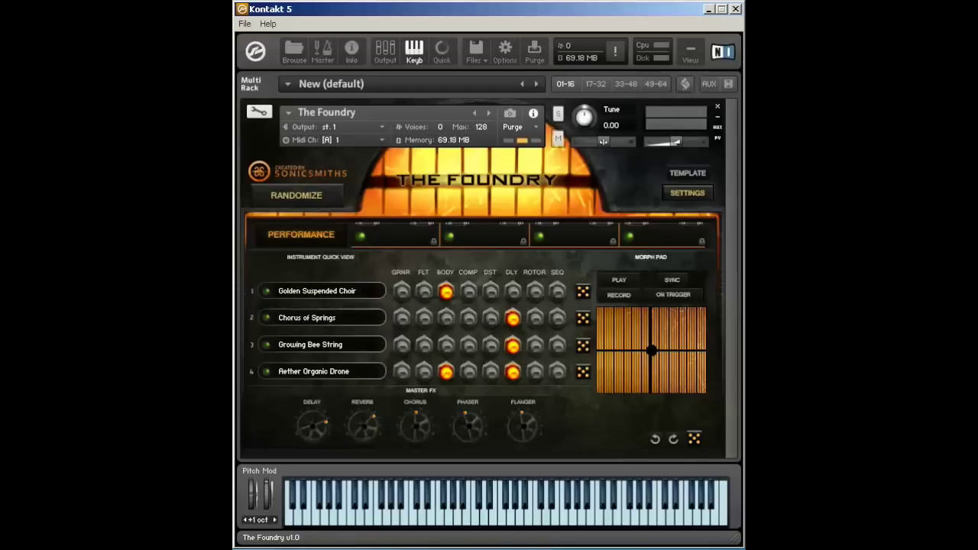
pyautogui.click(694, 438)
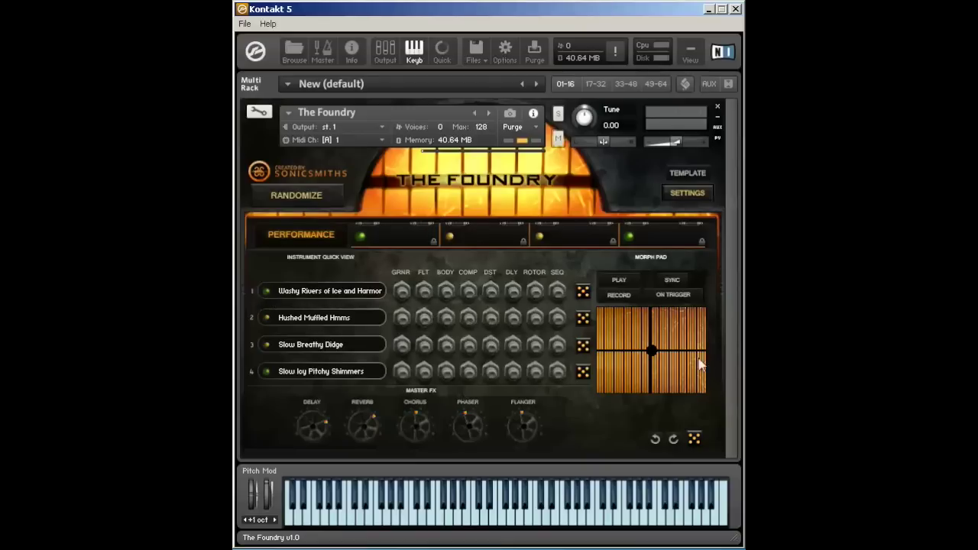
# Sweep the Morph Pad blend up-left, right, then back down to the centre
pyautogui.moveTo(653, 351)
pyautogui.mouseDown()
pyautogui.moveTo(612, 324)
pyautogui.moveTo(672, 354)
pyautogui.moveTo(653, 351)
pyautogui.mouseUp()
pyautogui.moveTo(654, 356); pyautogui.dragTo(611, 312)
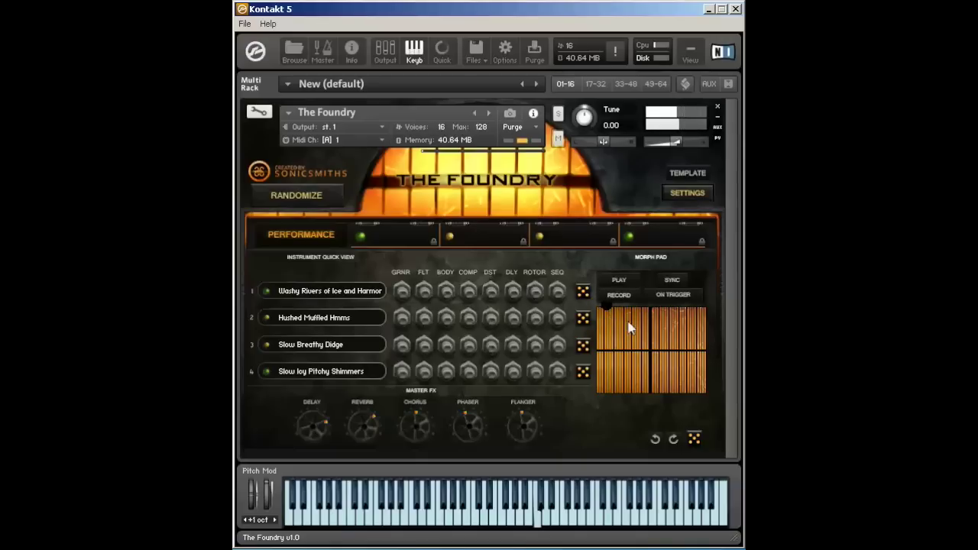
pyautogui.moveTo(629, 323); pyautogui.dragTo(724, 322)
pyautogui.moveTo(704, 316); pyautogui.dragTo(649, 354)
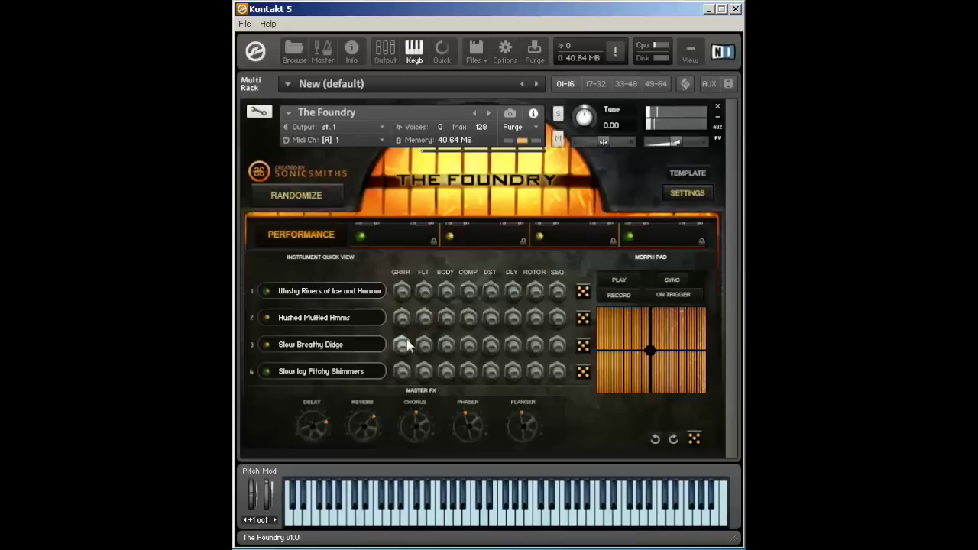
pyautogui.click(599, 309)
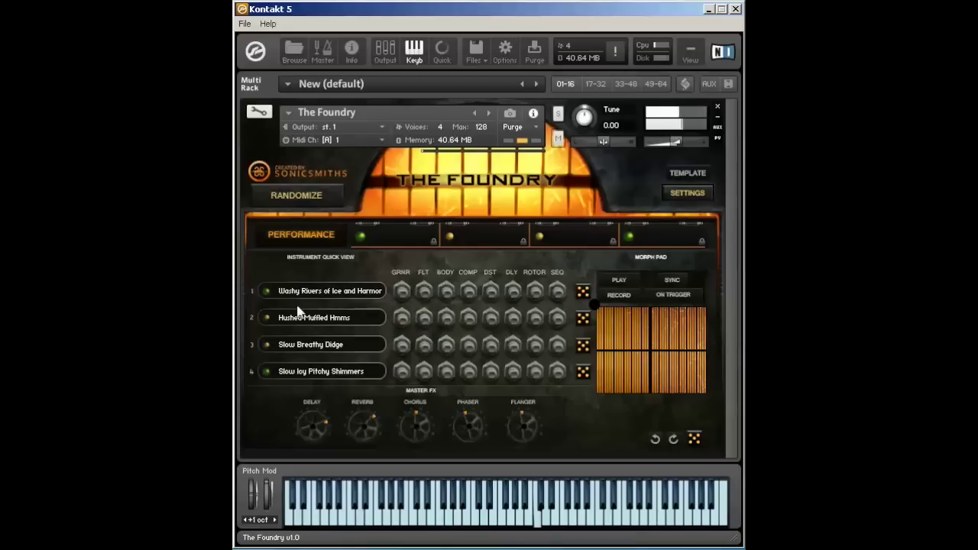
pyautogui.click(582, 292)
pyautogui.click(583, 292)
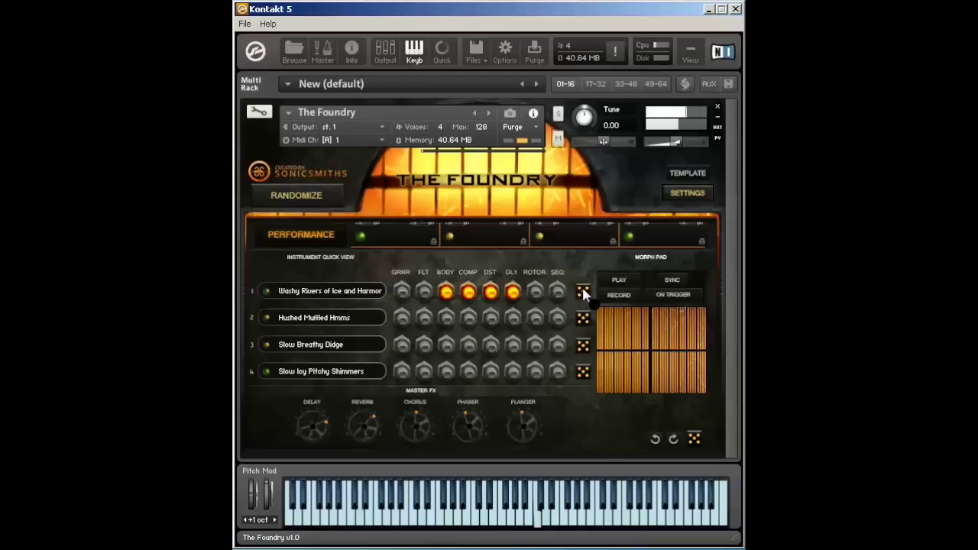
pyautogui.click(582, 291)
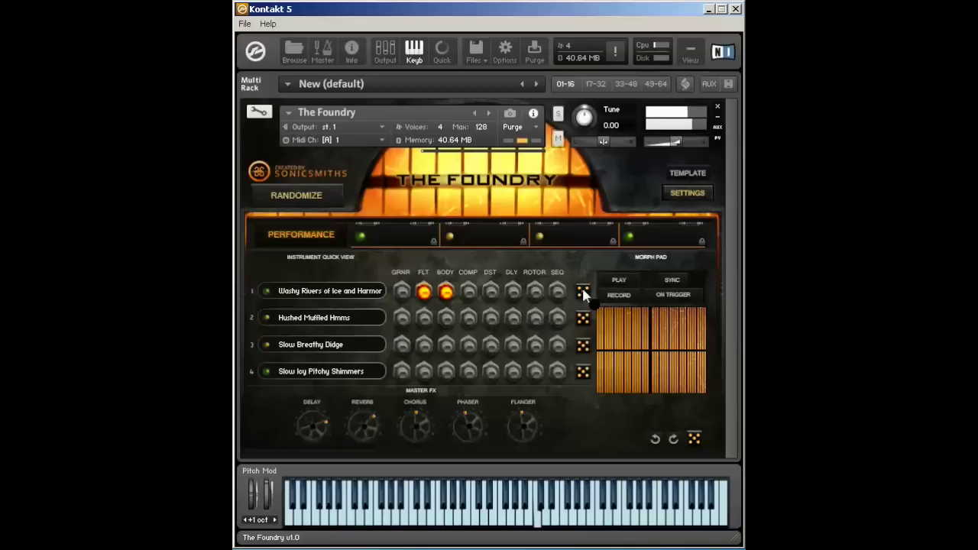
pyautogui.click(491, 292)
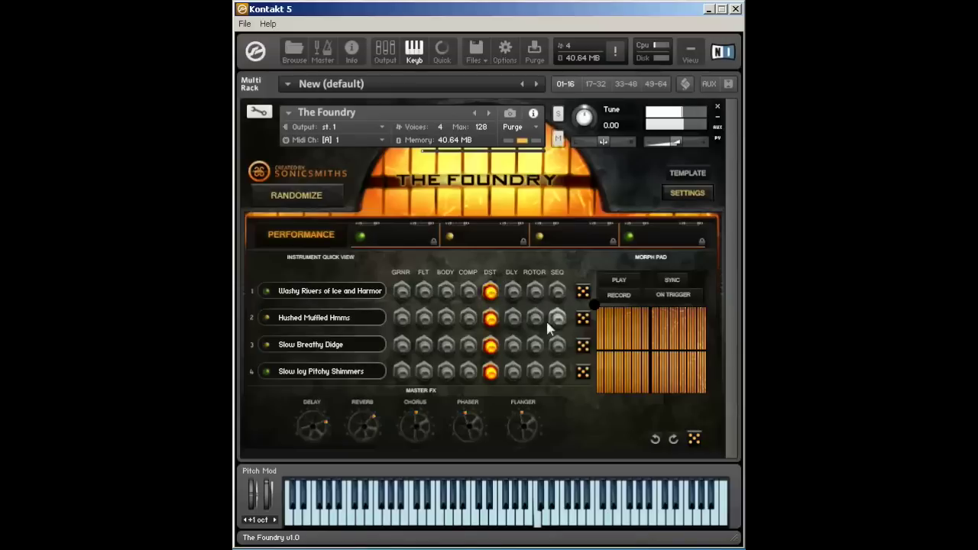
pyautogui.click(648, 348)
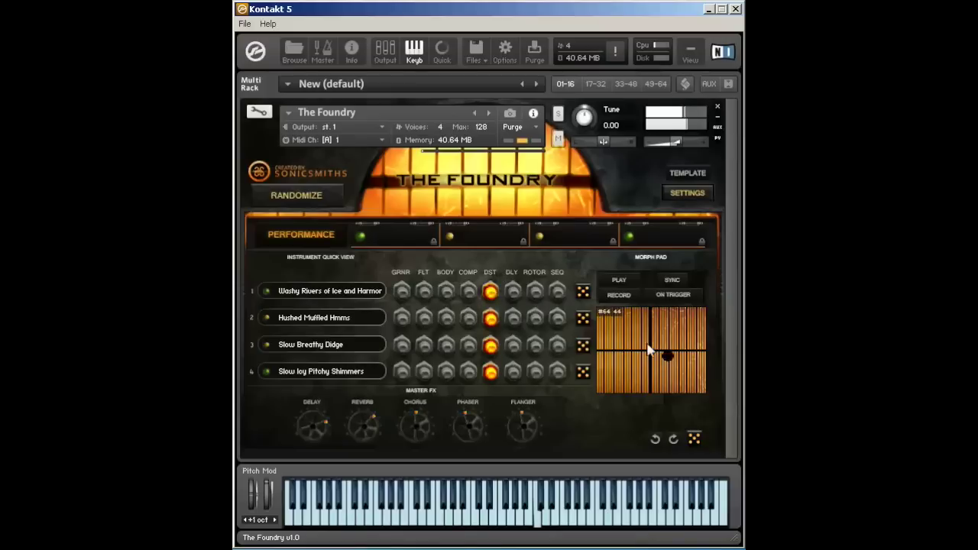
pyautogui.click(490, 292)
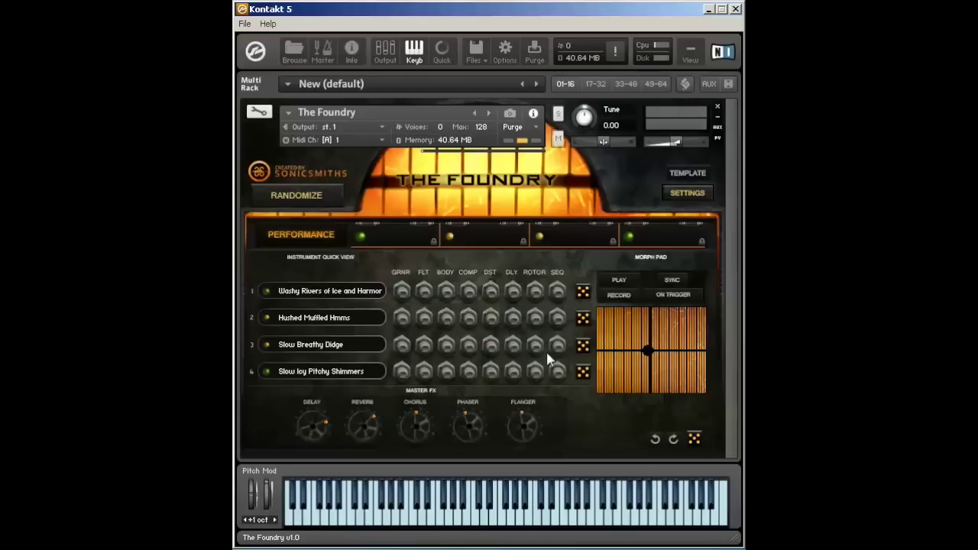
# Turn the master chorus, phaser, reverb and delay down to minimum, auditioning a note
pyautogui.moveTo(421, 426); pyautogui.dragTo(418, 545)
pyautogui.moveTo(469, 425); pyautogui.dragTo(468, 535)
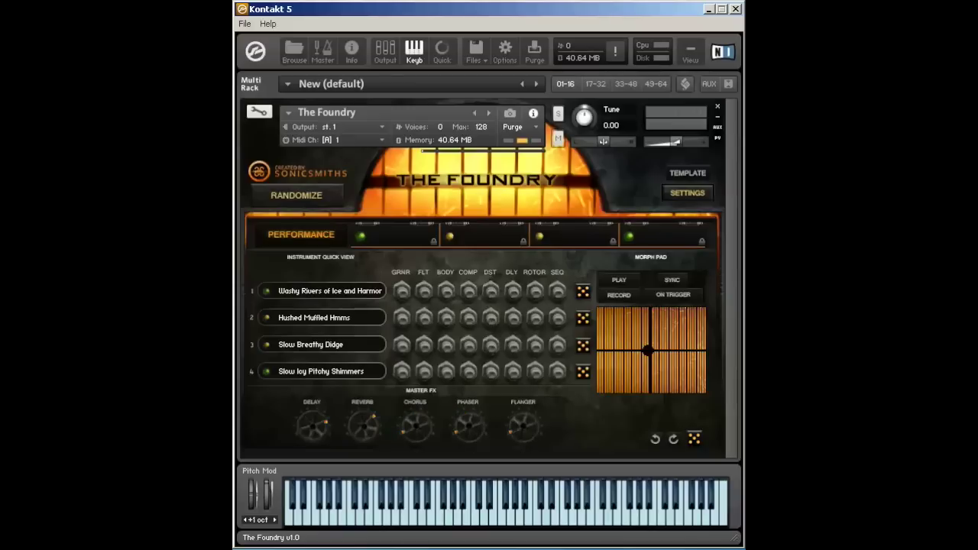
pyautogui.click(538, 513)
pyautogui.moveTo(370, 434); pyautogui.dragTo(368, 535)
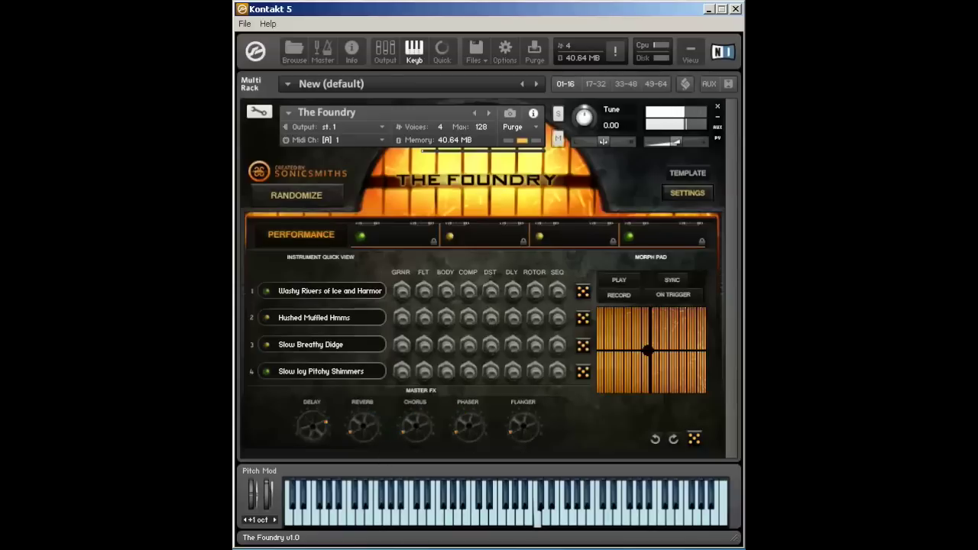
pyautogui.moveTo(316, 426); pyautogui.dragTo(314, 535)
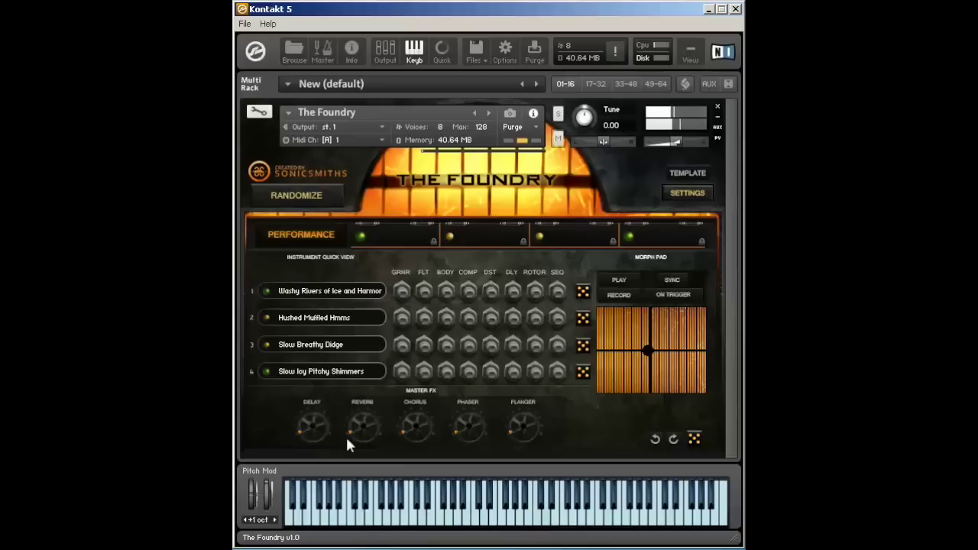
# Raise the master delay and reverb again and move the morph blend to the lower-right edge
pyautogui.moveTo(347, 447); pyautogui.dragTo(355, 347)
pyautogui.moveTo(317, 452); pyautogui.dragTo(307, 318)
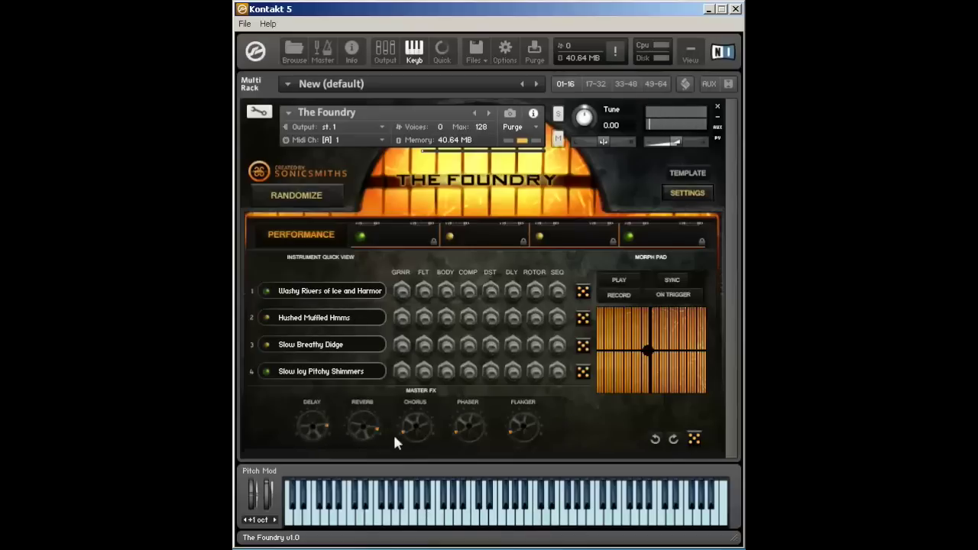
pyautogui.moveTo(324, 425); pyautogui.dragTo(352, 422)
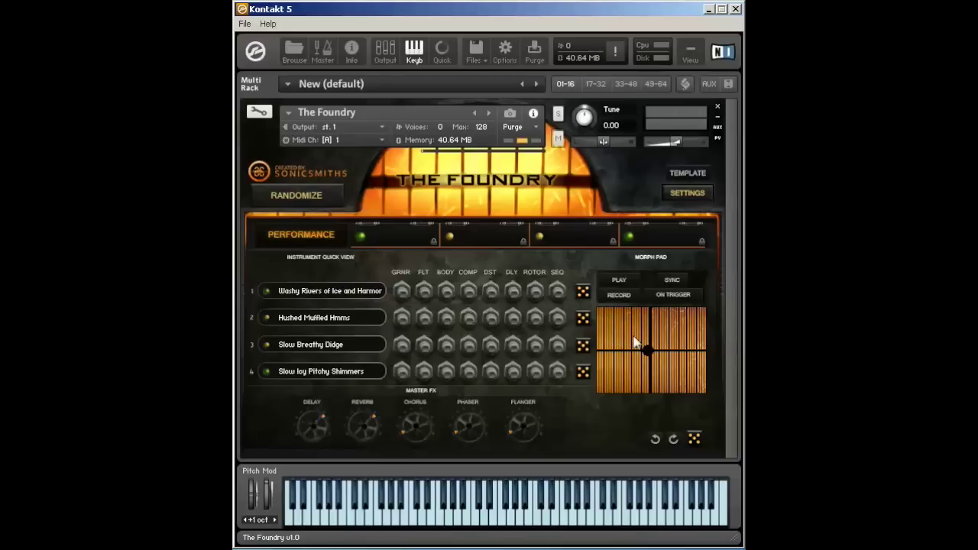
pyautogui.moveTo(634, 343)
pyautogui.mouseDown()
pyautogui.moveTo(605, 310)
pyautogui.moveTo(721, 313)
pyautogui.moveTo(636, 384)
pyautogui.moveTo(622, 351)
pyautogui.moveTo(673, 333)
pyautogui.moveTo(650, 346)
pyautogui.mouseUp()
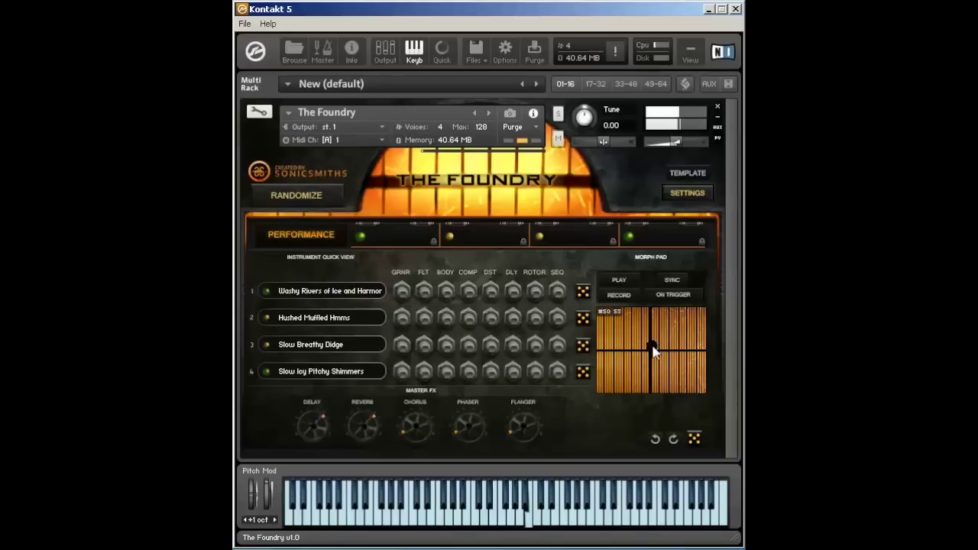
# Record a morph pad sweep, play it back, then reset the morph to the pad centre
pyautogui.click(629, 298)
pyautogui.moveTo(673, 355)
pyautogui.mouseDown()
pyautogui.moveTo(624, 343)
pyautogui.moveTo(645, 329)
pyautogui.moveTo(677, 330)
pyautogui.moveTo(686, 346)
pyautogui.moveTo(661, 375)
pyautogui.moveTo(627, 369)
pyautogui.moveTo(655, 345)
pyautogui.mouseUp()
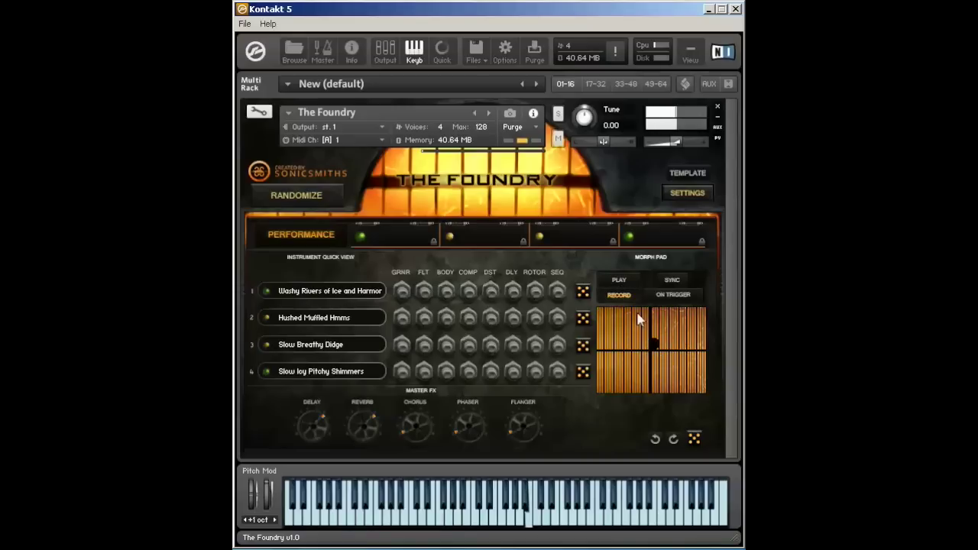
pyautogui.click(619, 295)
pyautogui.click(619, 280)
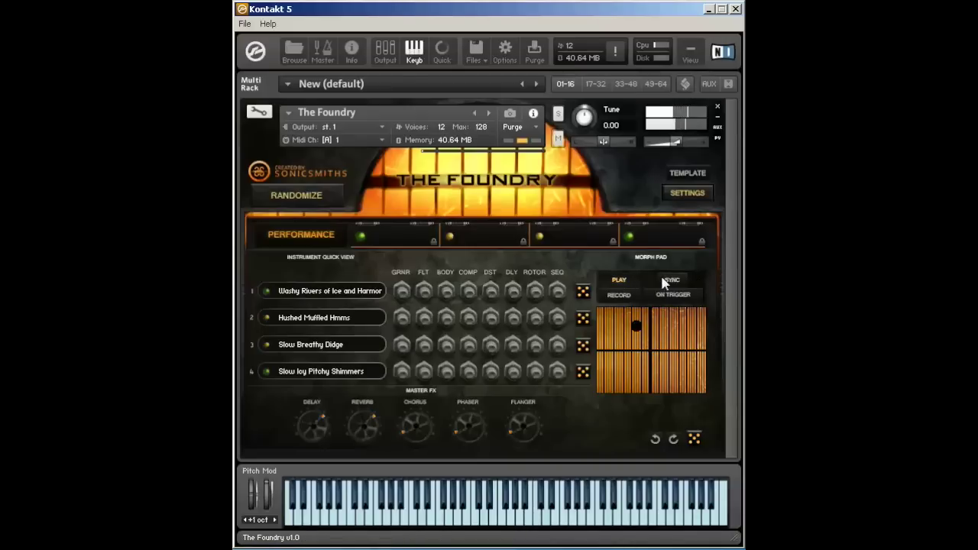
pyautogui.click(617, 281)
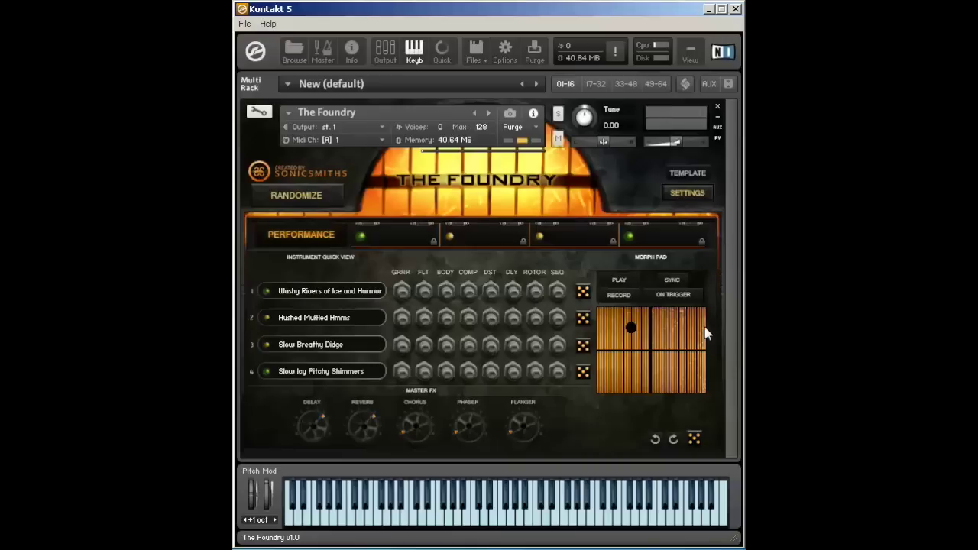
pyautogui.click(650, 357)
pyautogui.click(693, 441)
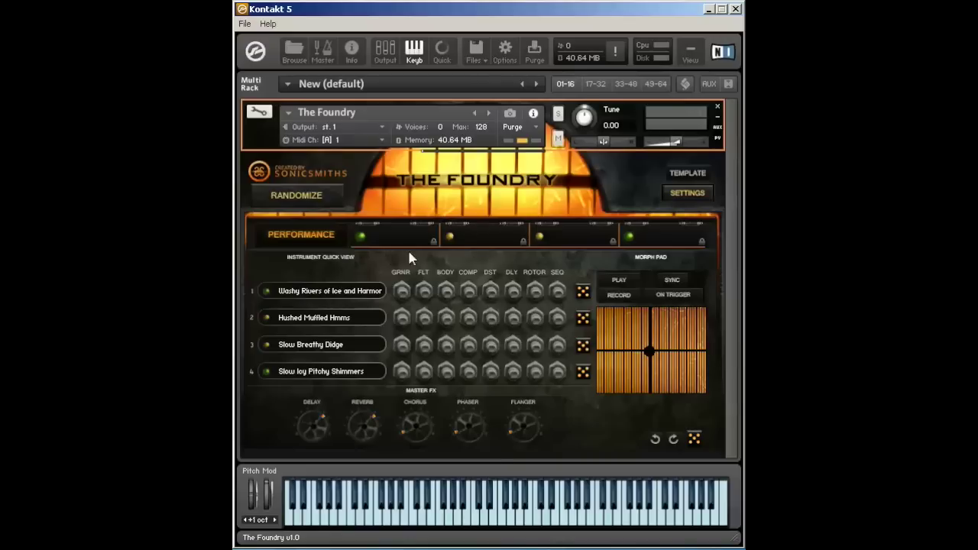
# Lock two sound slots and randomize repeatedly until Icicle Dream Pad and Ethereal Whistles appear
pyautogui.click(523, 241)
pyautogui.click(612, 242)
pyautogui.click(694, 438)
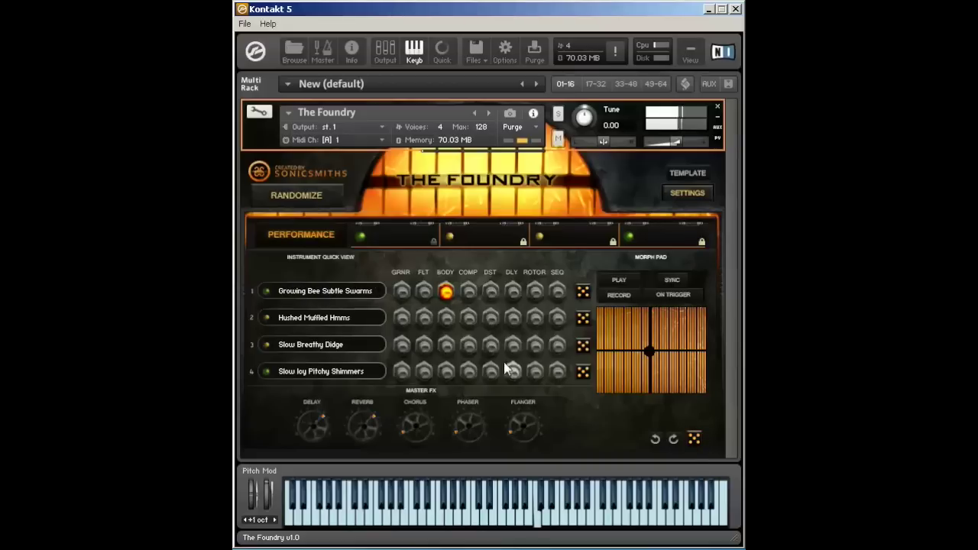
pyautogui.click(695, 439)
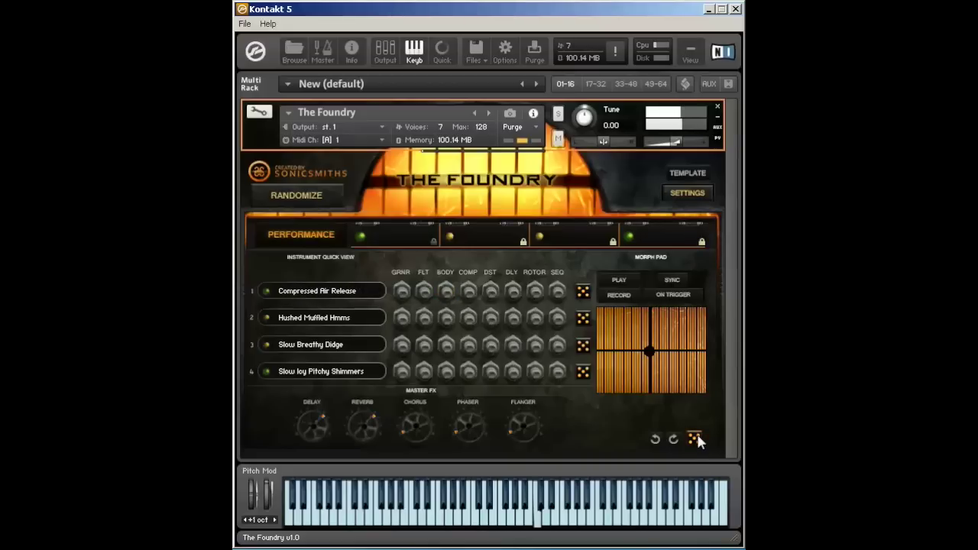
pyautogui.click(695, 439)
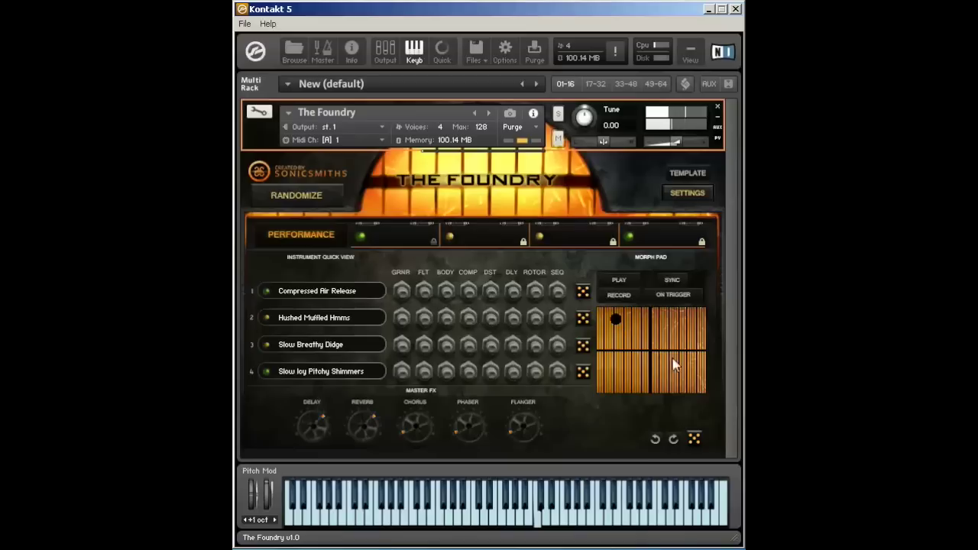
pyautogui.click(696, 437)
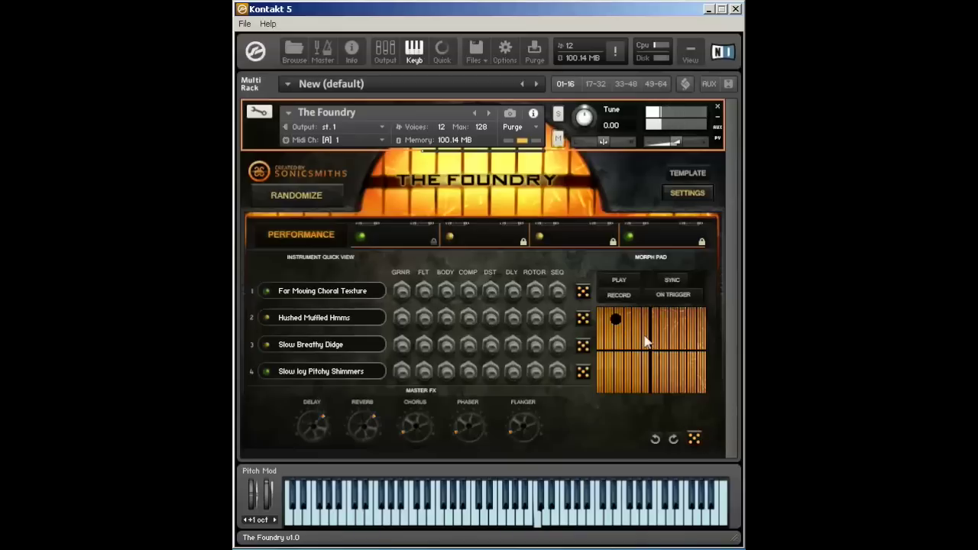
pyautogui.moveTo(617, 319); pyautogui.dragTo(648, 348)
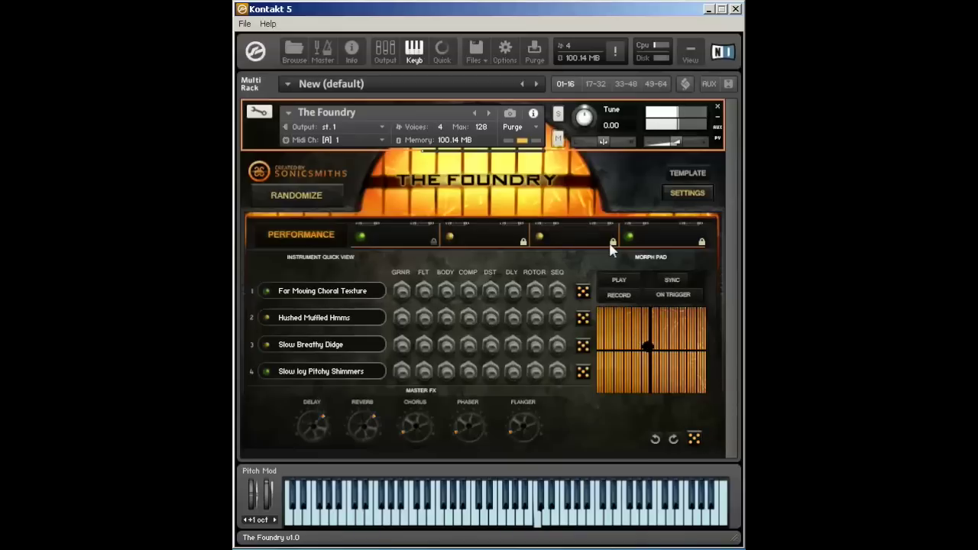
pyautogui.click(693, 441)
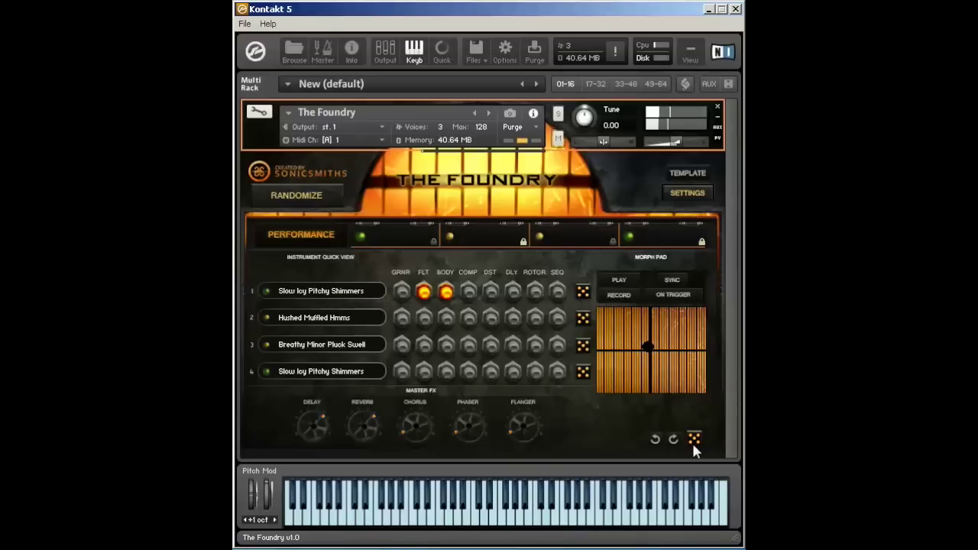
pyautogui.click(694, 438)
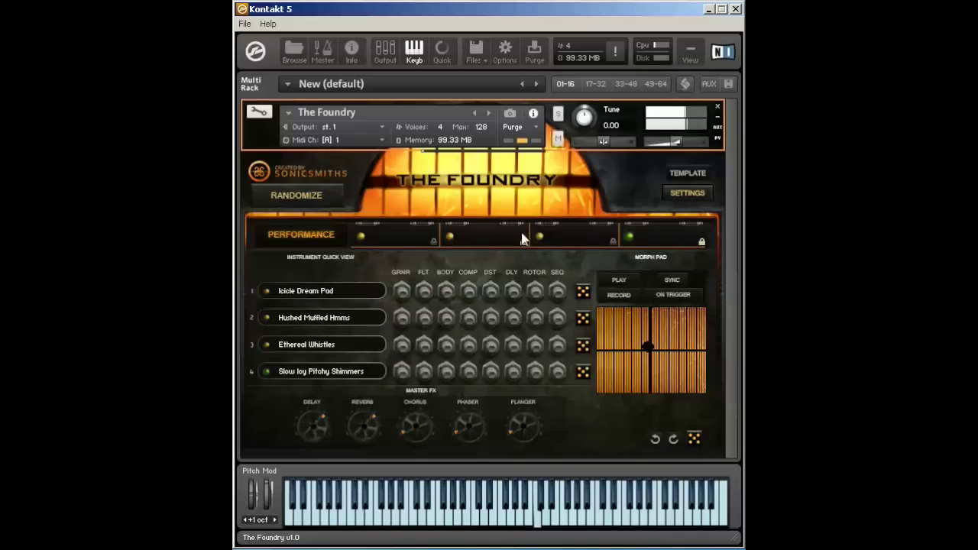
# Clear all slot locks in the Randomize panel and open slot 1's edit page
pyautogui.click(295, 197)
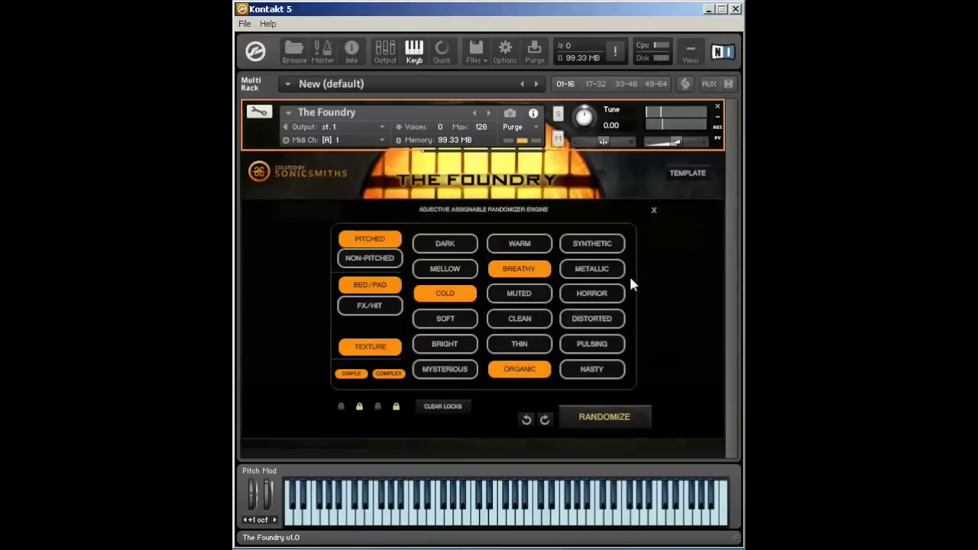
pyautogui.click(450, 407)
pyautogui.click(653, 210)
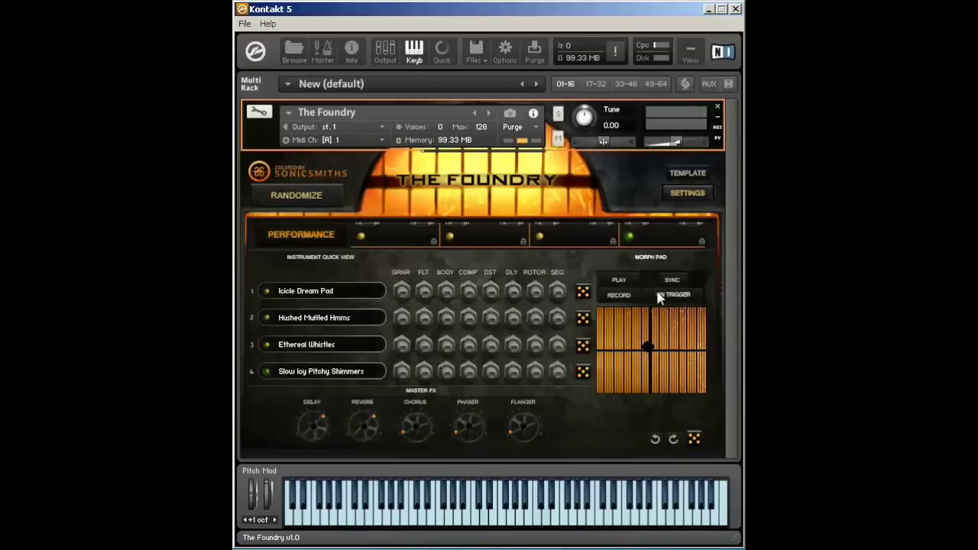
pyautogui.click(382, 241)
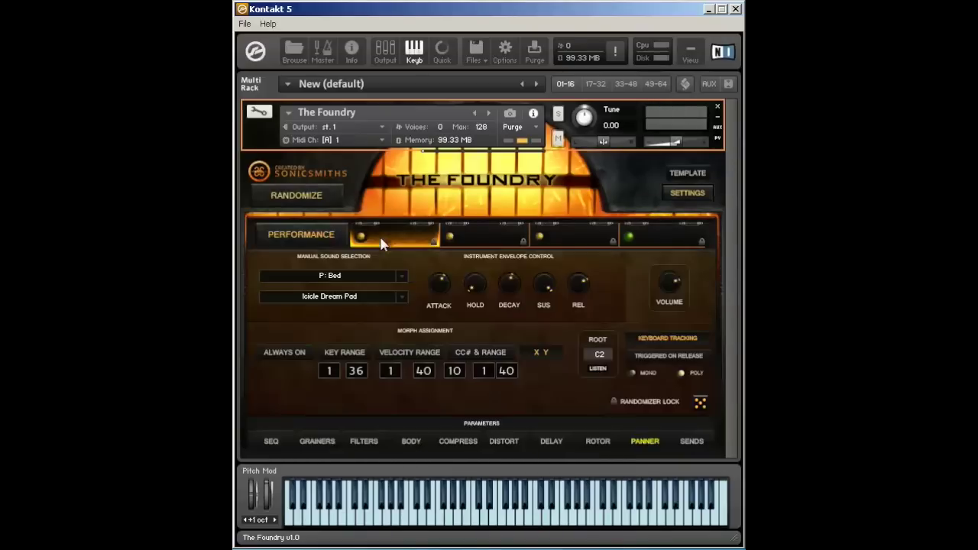
# Look through each slot's edit page, including Icicle Dream Pad, Hushed Muffled Hmms and Ethereal Whistles
pyautogui.click(485, 229)
pyautogui.click(589, 230)
pyautogui.click(662, 236)
pyautogui.click(298, 234)
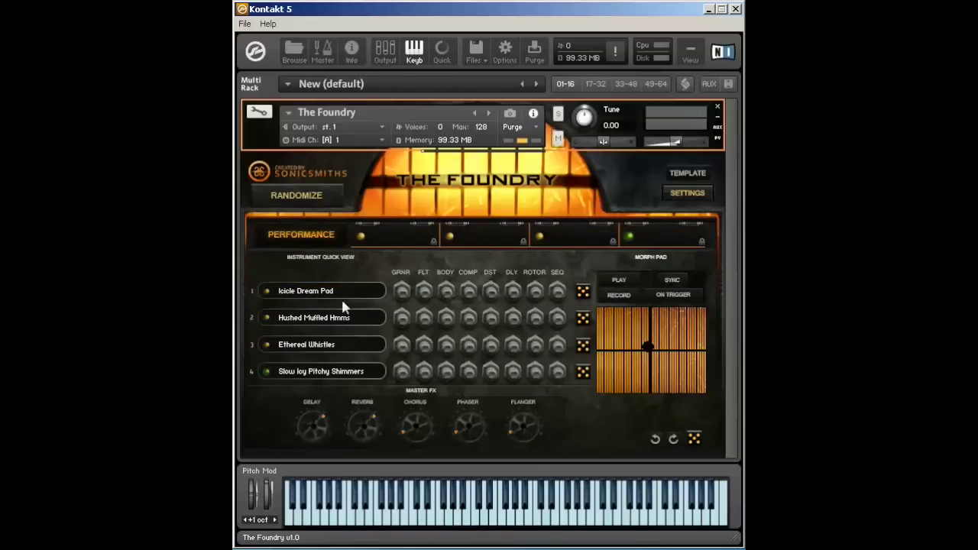
pyautogui.click(371, 236)
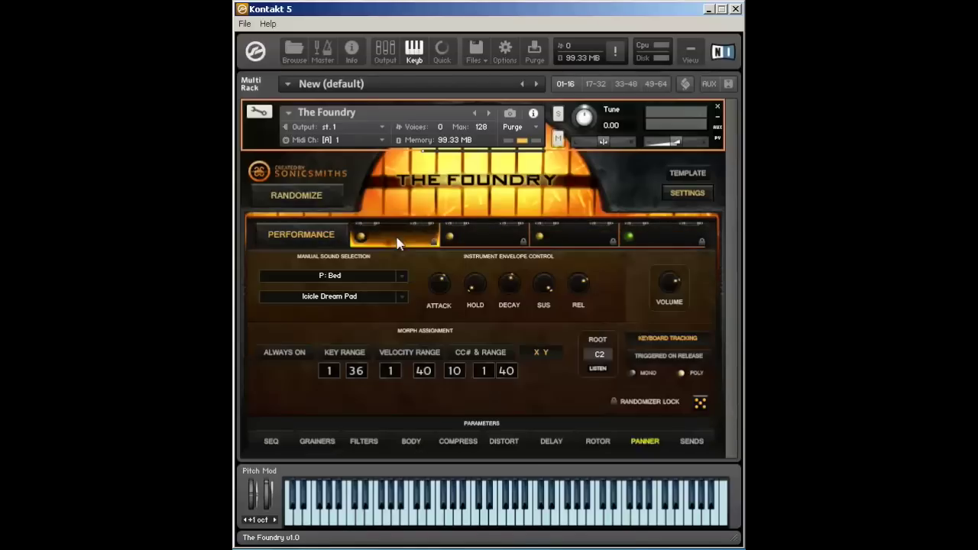
pyautogui.click(502, 234)
pyautogui.click(555, 243)
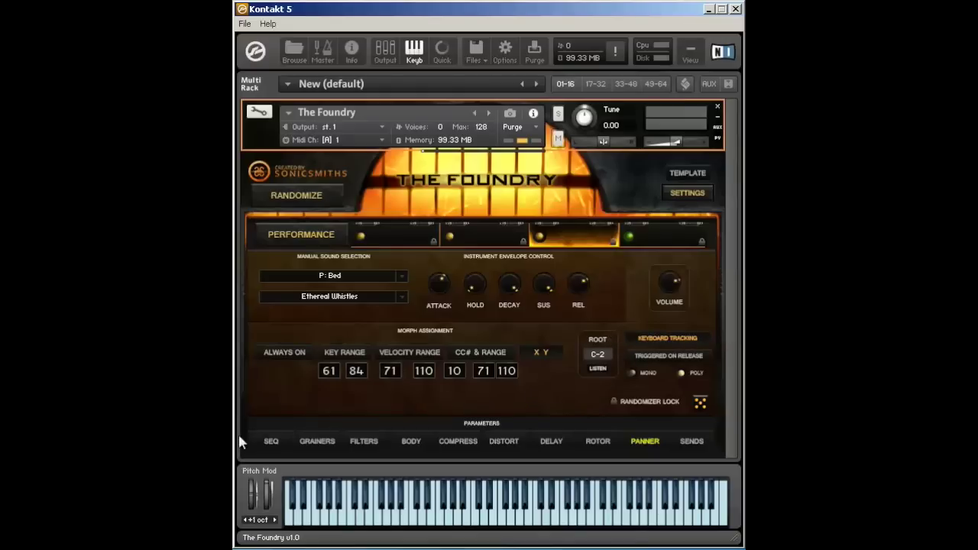
# Check the step sequencer, grainer and filter pages, then go back to the performance overview
pyautogui.click(265, 442)
pyautogui.click(314, 441)
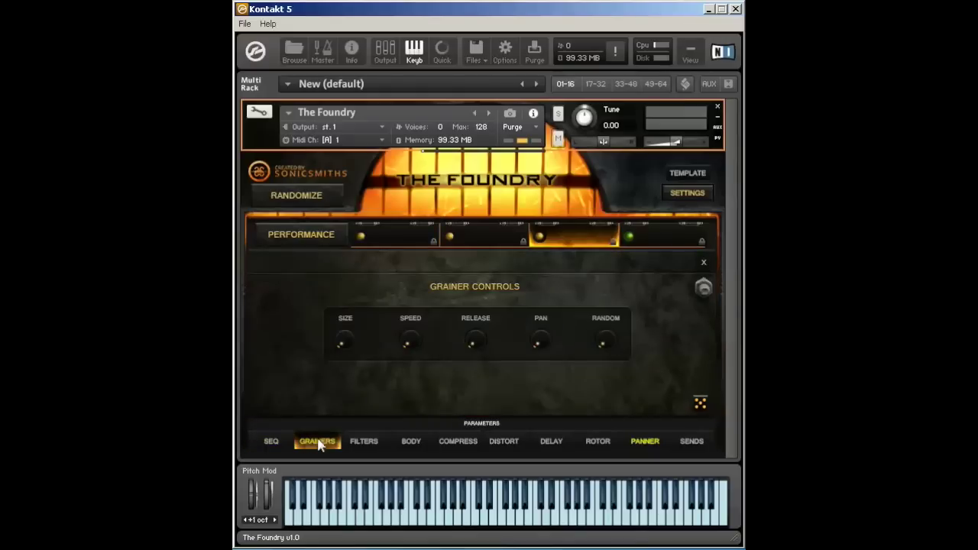
pyautogui.click(364, 442)
pyautogui.click(294, 234)
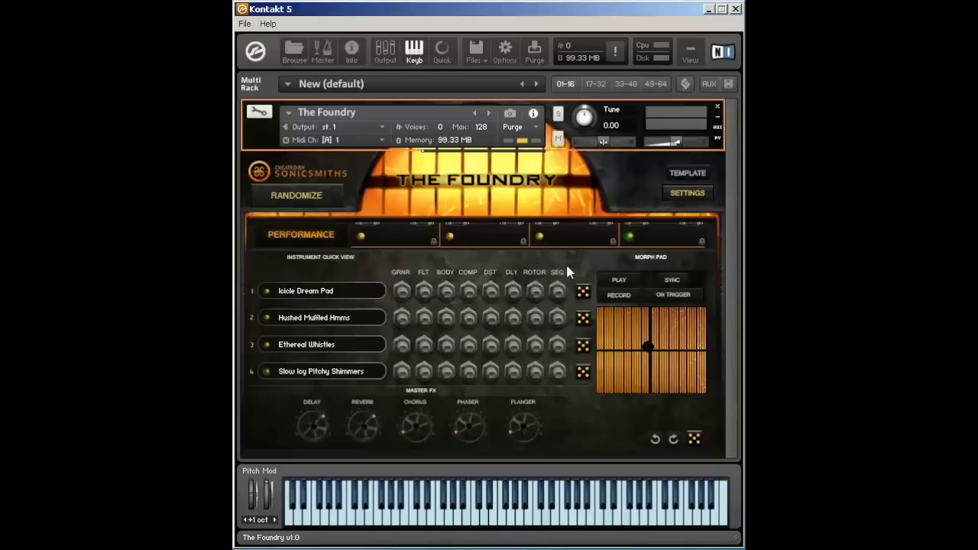
# Review slot 1's sequencer, grainer, filter, body, compressor and distortion pages
pyautogui.click(381, 235)
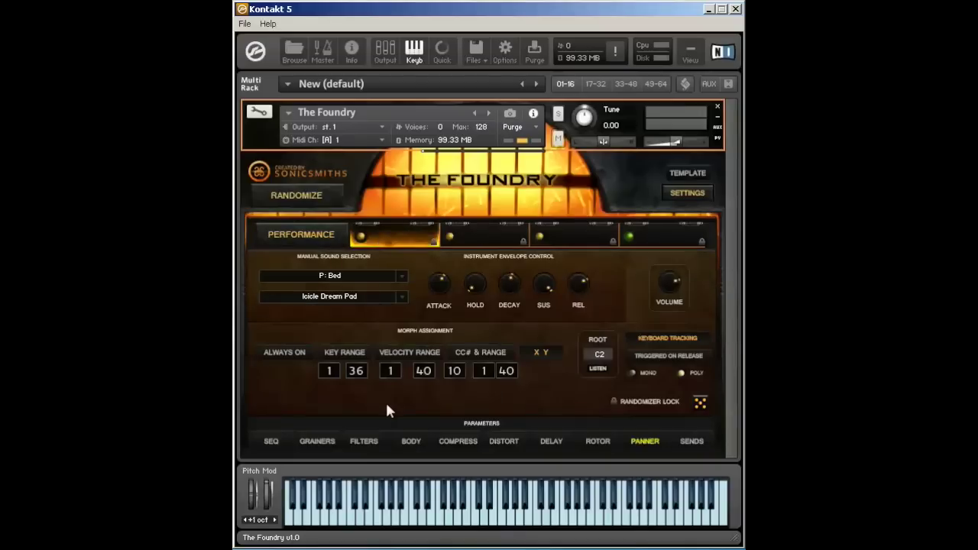
pyautogui.click(263, 441)
pyautogui.click(315, 441)
pyautogui.click(364, 442)
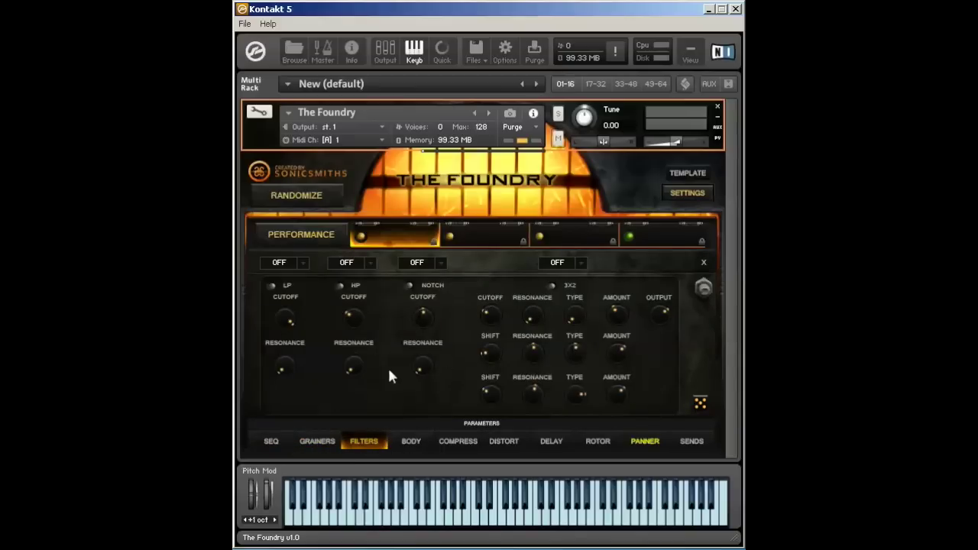
pyautogui.click(409, 442)
pyautogui.click(457, 441)
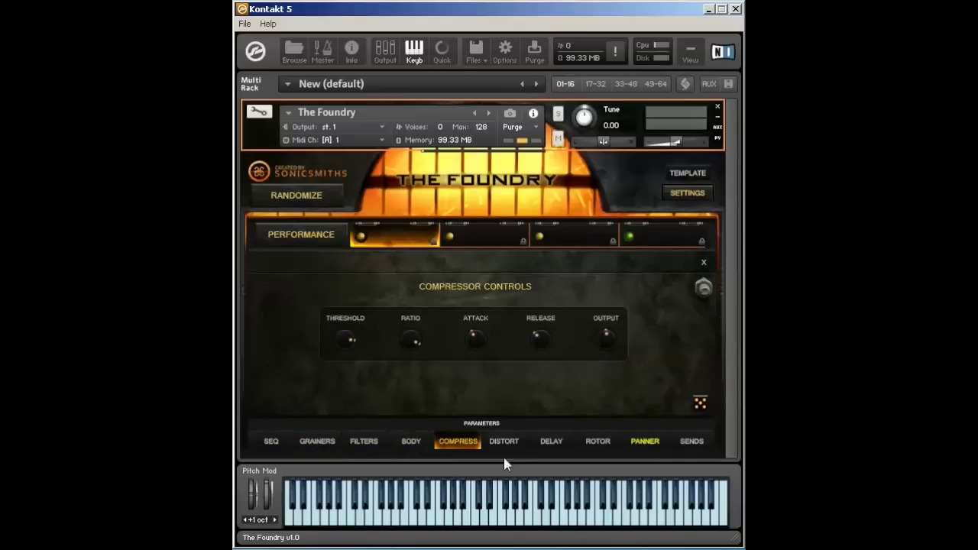
pyautogui.click(503, 442)
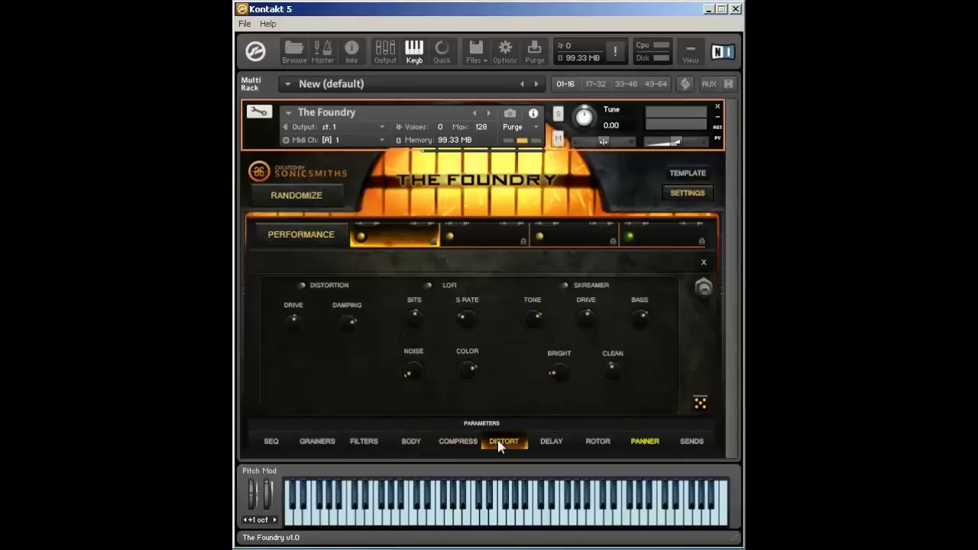
# Compare the first, third and fourth slots' settings, ending on the four-sound overview
pyautogui.click(393, 237)
pyautogui.click(573, 235)
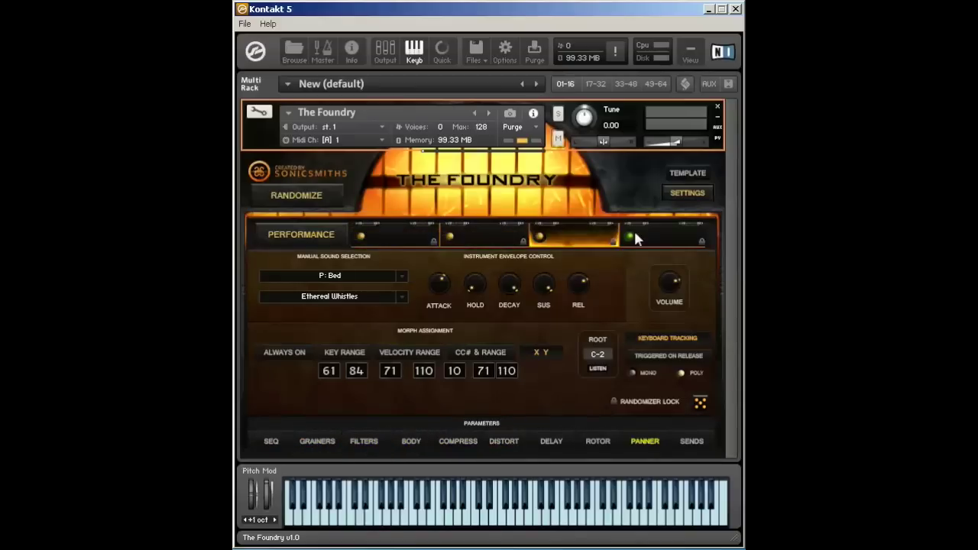
pyautogui.click(681, 229)
pyautogui.click(385, 237)
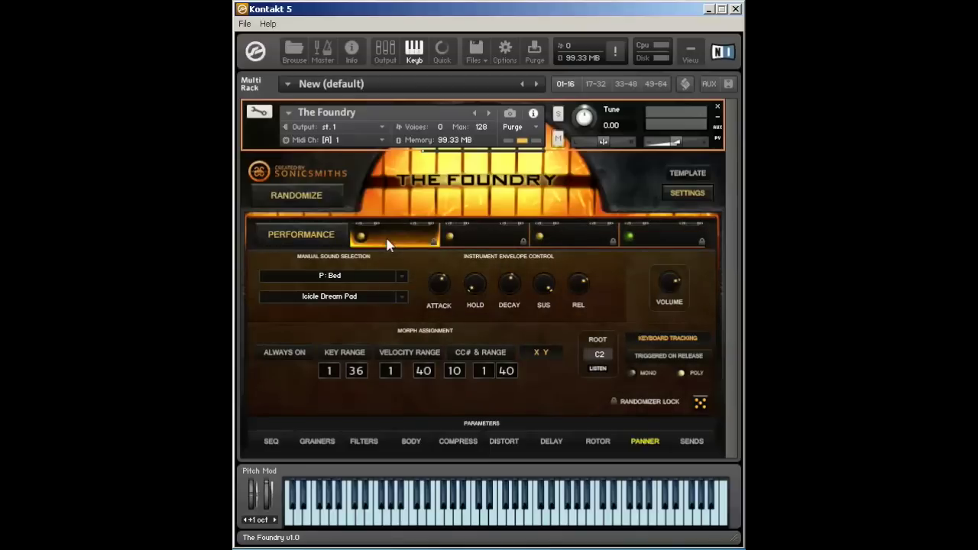
pyautogui.click(321, 234)
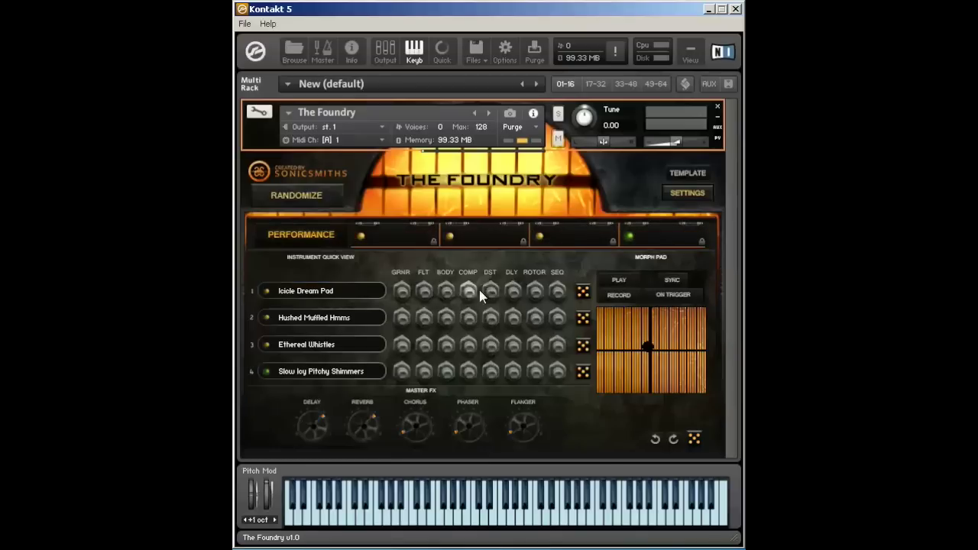
pyautogui.click(404, 239)
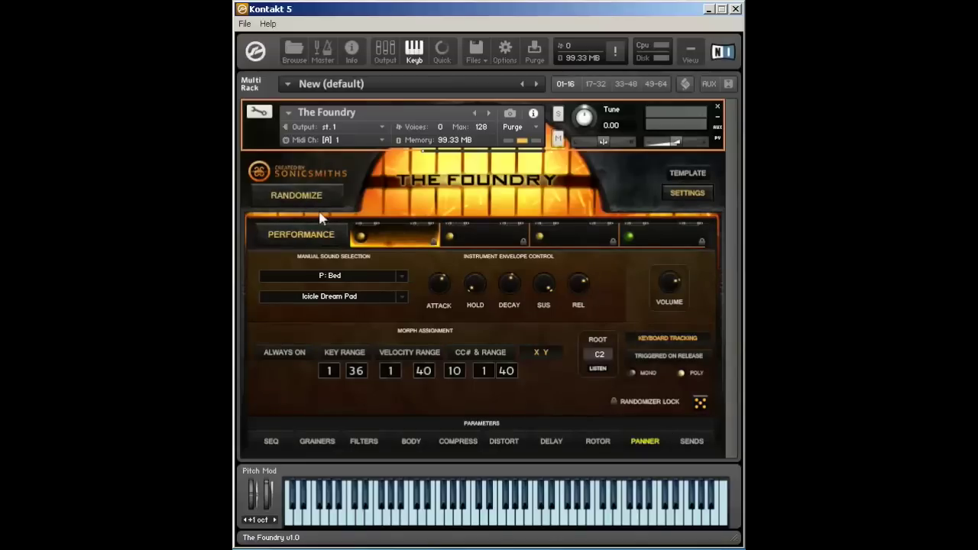
pyautogui.click(299, 235)
# Load a fresh patch (Yeti Growl, Piano Percussion, Dark Saw Bed, Tuning Trees) and enable Piano Percussion's sequencer
pyautogui.click(509, 113)
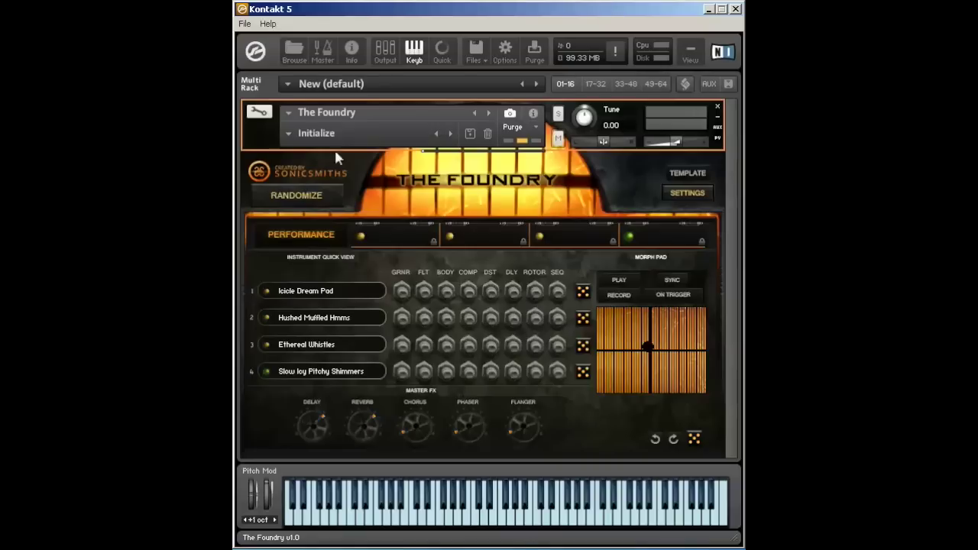
pyautogui.click(435, 136)
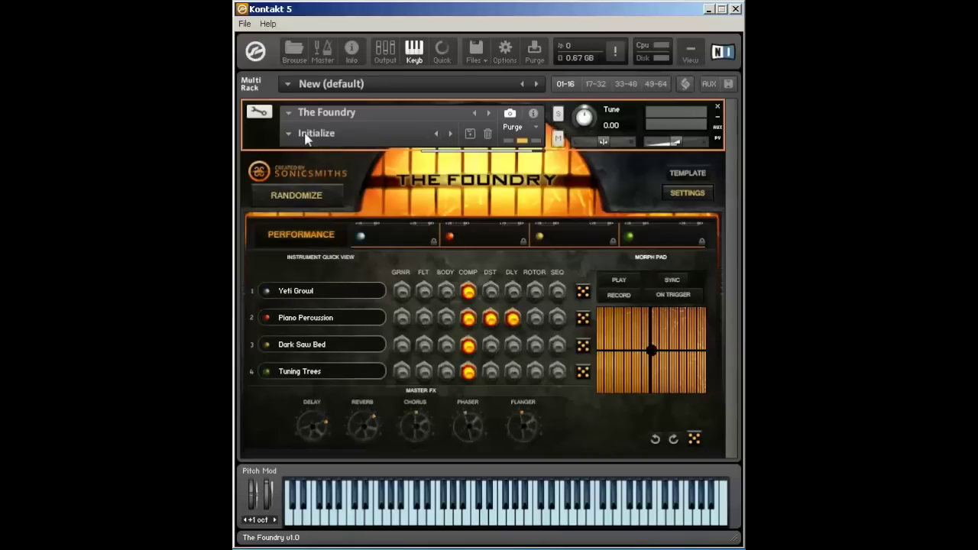
pyautogui.click(528, 115)
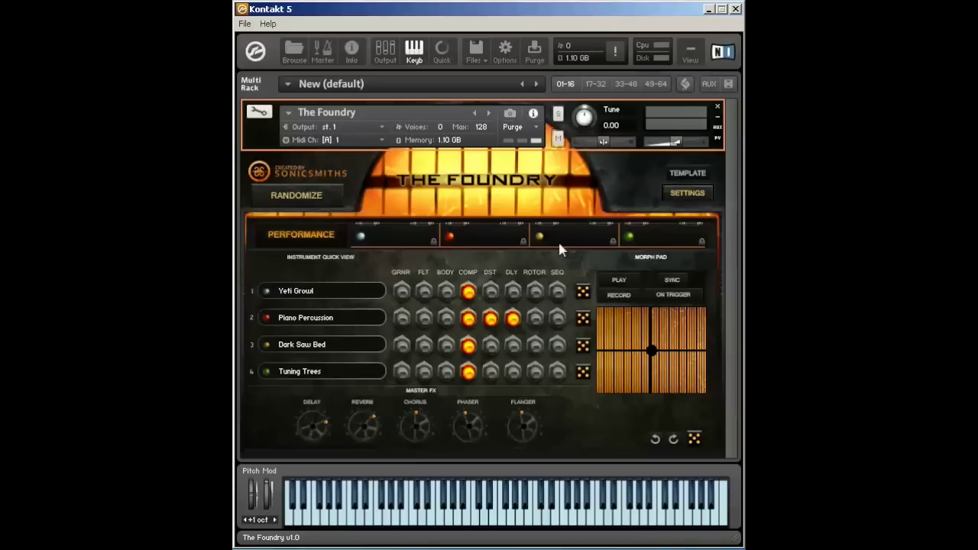
pyautogui.click(560, 322)
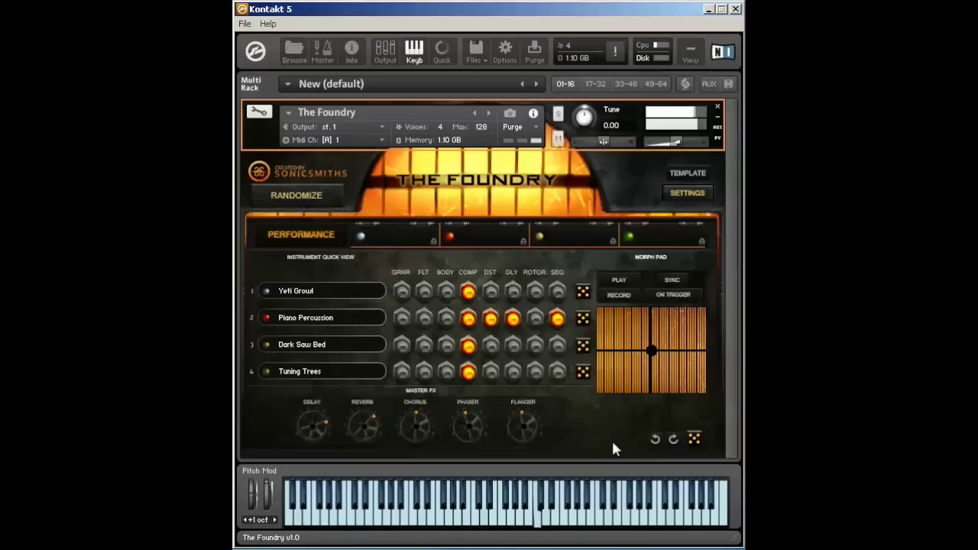
# Inspect Piano Percussion's step sequencer, then turn it off and enable Dark Saw Bed's filter
pyautogui.click(465, 233)
pyautogui.click(261, 445)
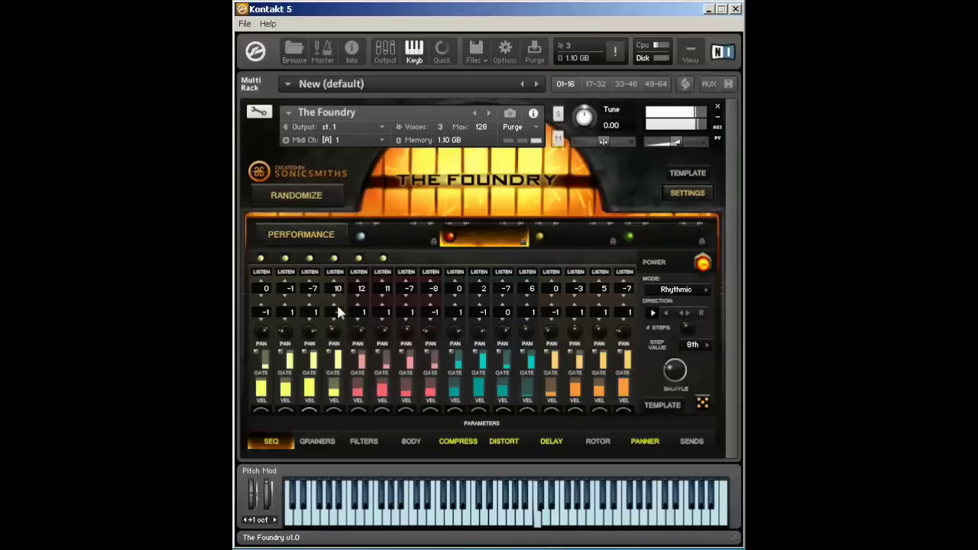
pyautogui.click(295, 234)
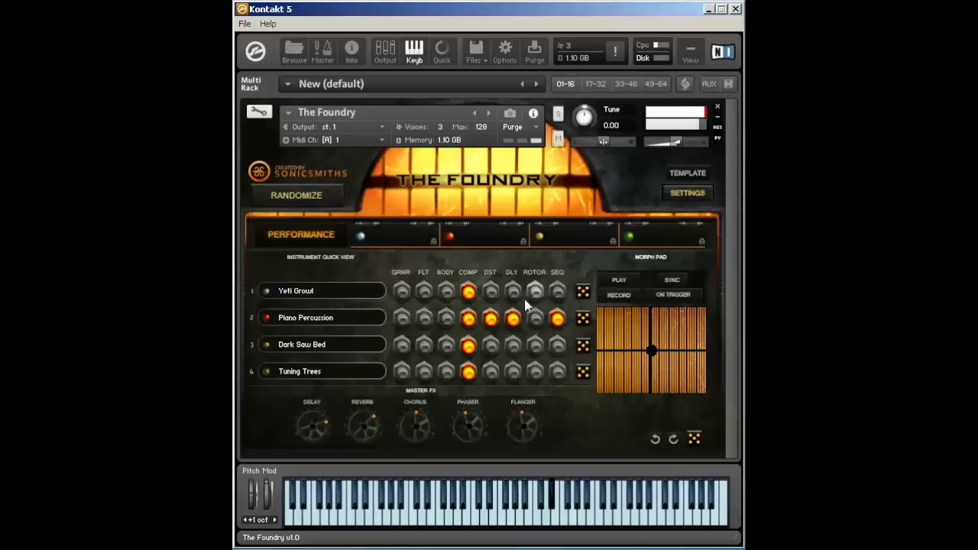
pyautogui.click(557, 317)
pyautogui.click(425, 345)
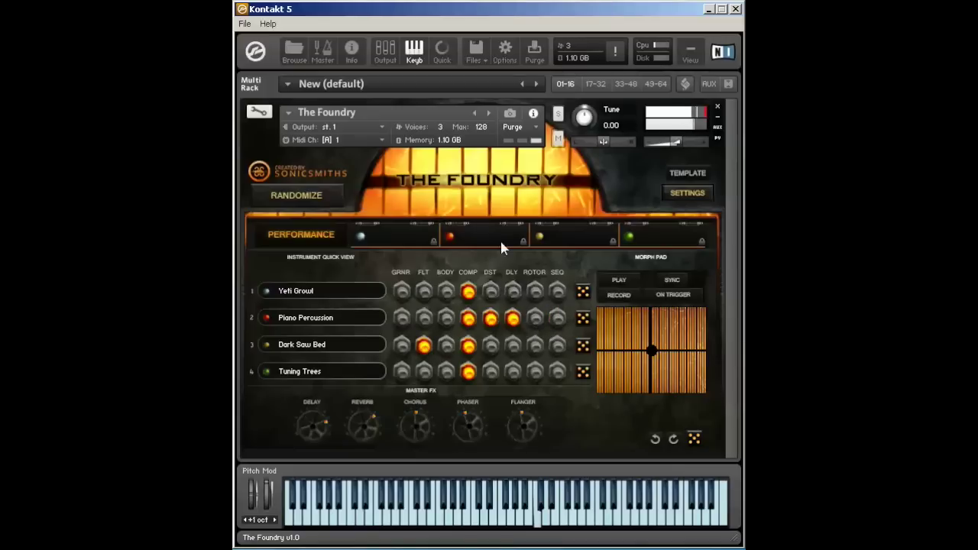
# Browse Dark Saw Bed's filter controls and the global Settings, STEP 1 and LFO 1 pages
pyautogui.click(552, 239)
pyautogui.click(364, 441)
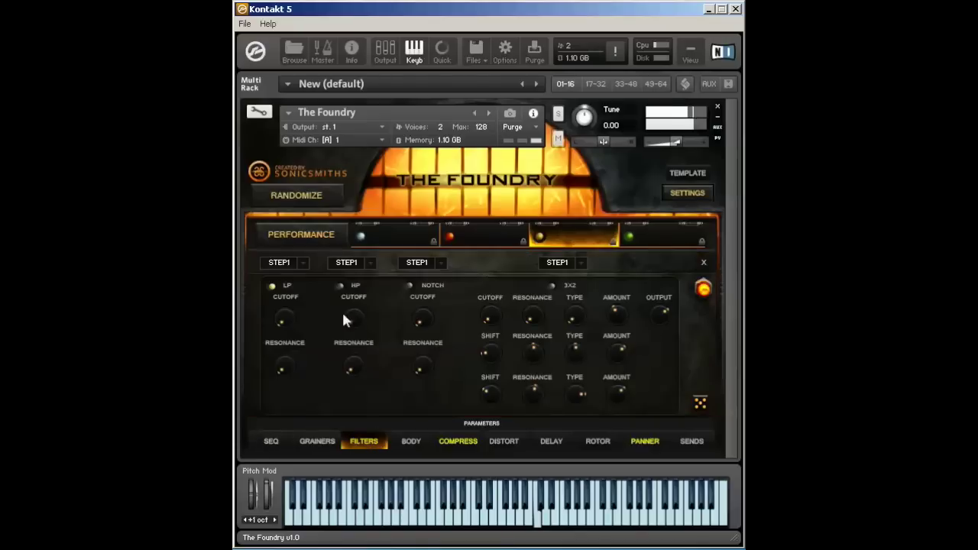
pyautogui.click(692, 193)
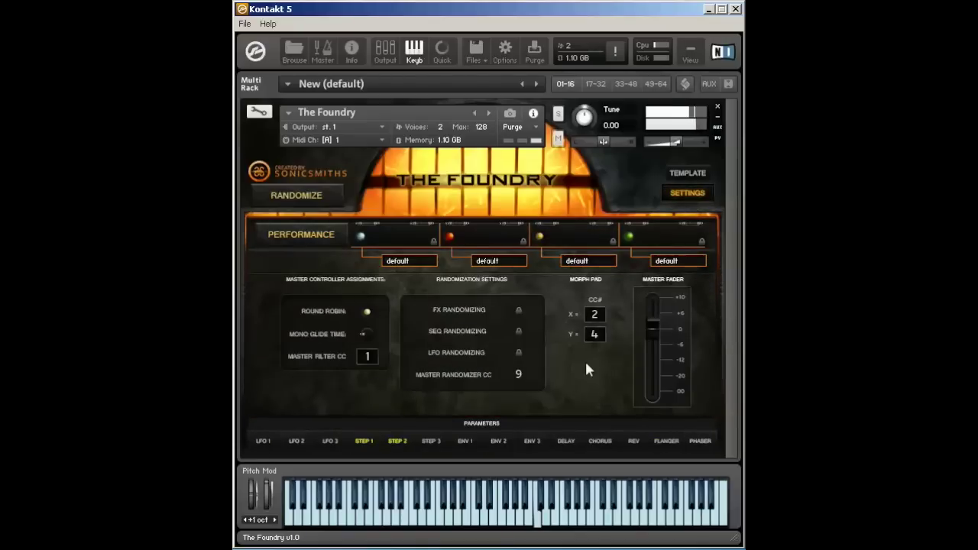
pyautogui.click(364, 445)
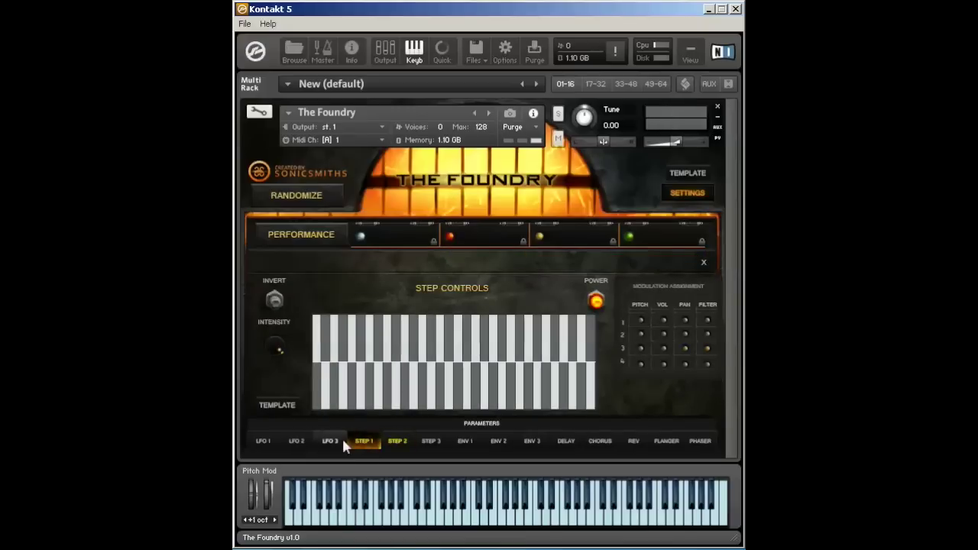
pyautogui.click(264, 440)
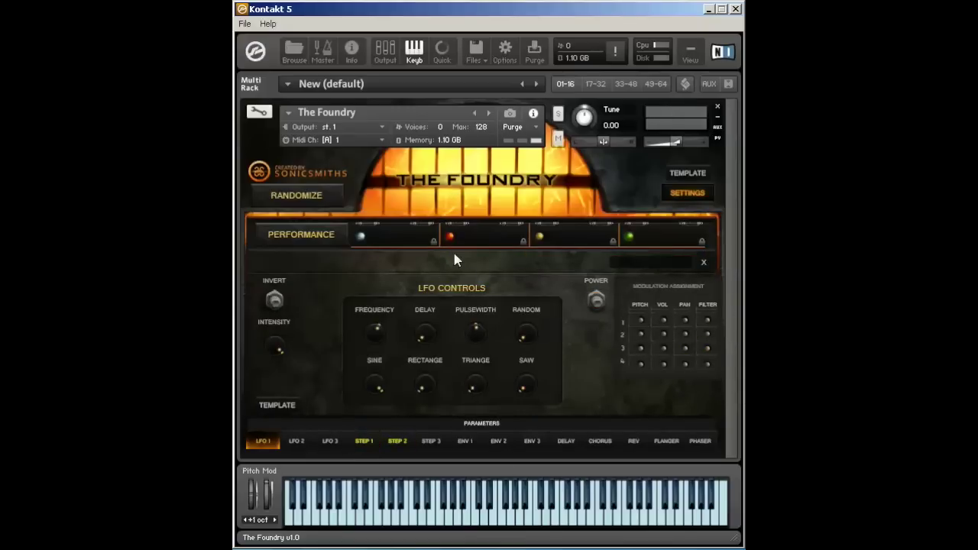
pyautogui.click(380, 231)
pyautogui.click(290, 241)
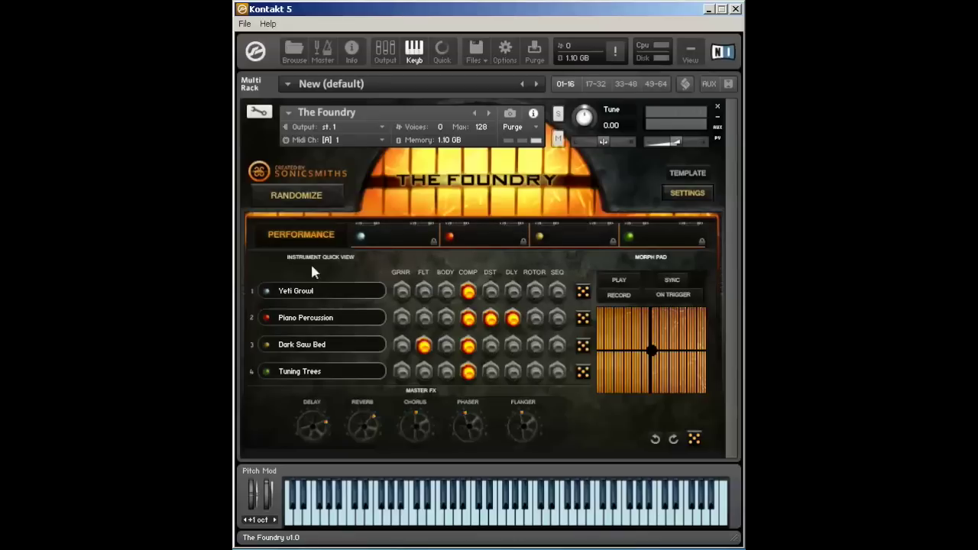
# Tick BED/PAD and NON-PITCHED in the Randomize panel, then reopen it to confirm
pyautogui.click(290, 195)
pyautogui.click(364, 284)
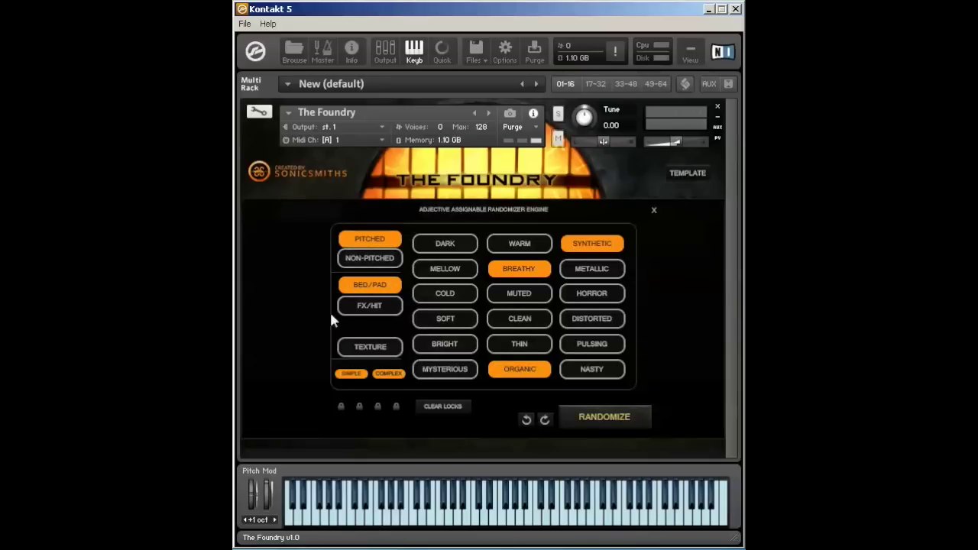
pyautogui.click(361, 258)
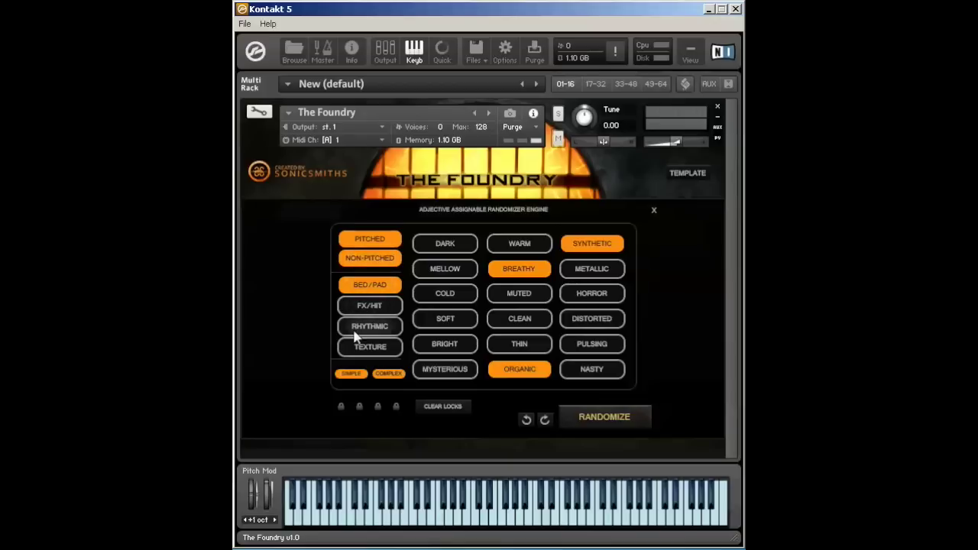
pyautogui.click(654, 210)
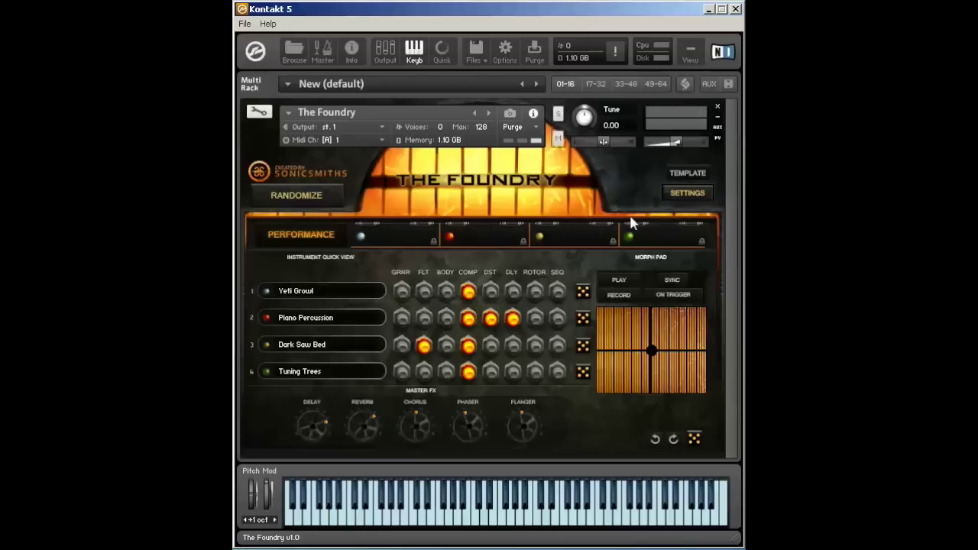
pyautogui.click(298, 197)
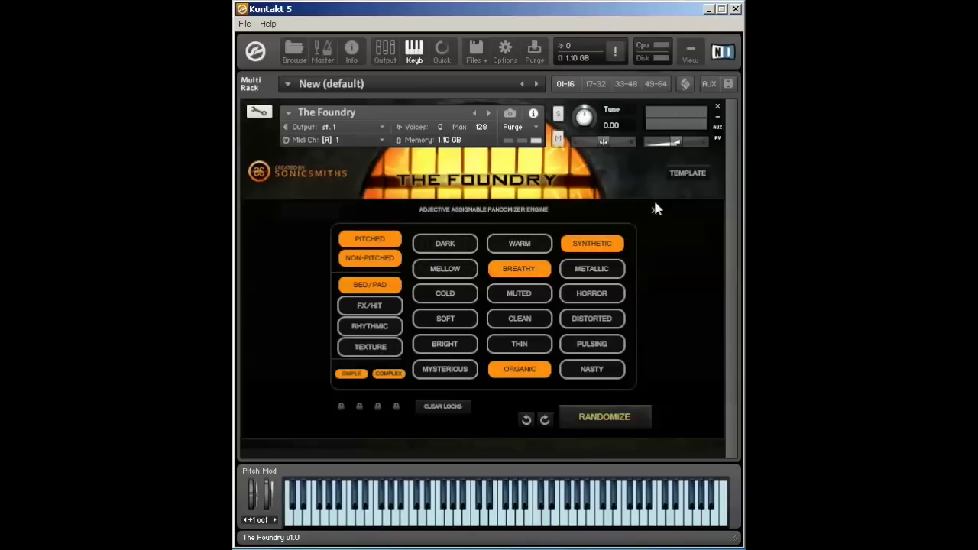
pyautogui.click(654, 203)
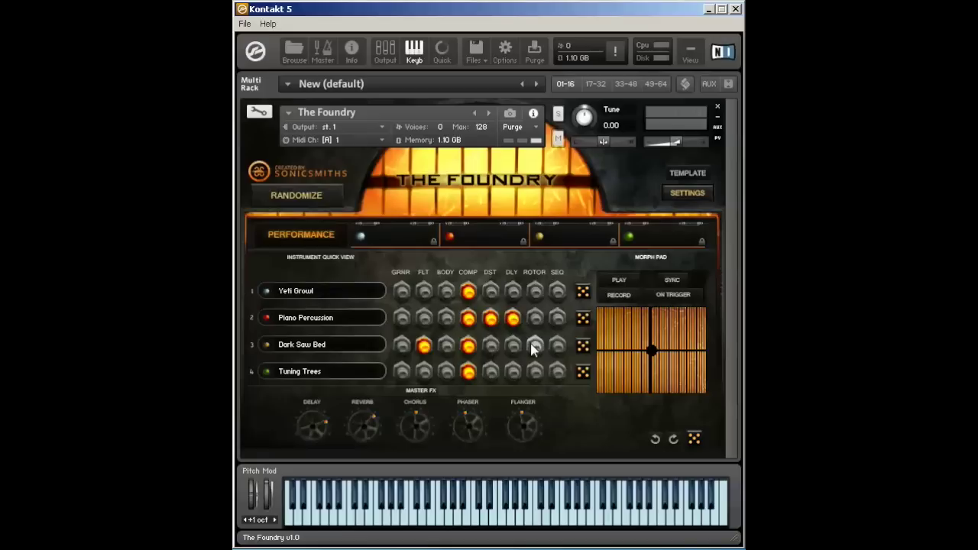